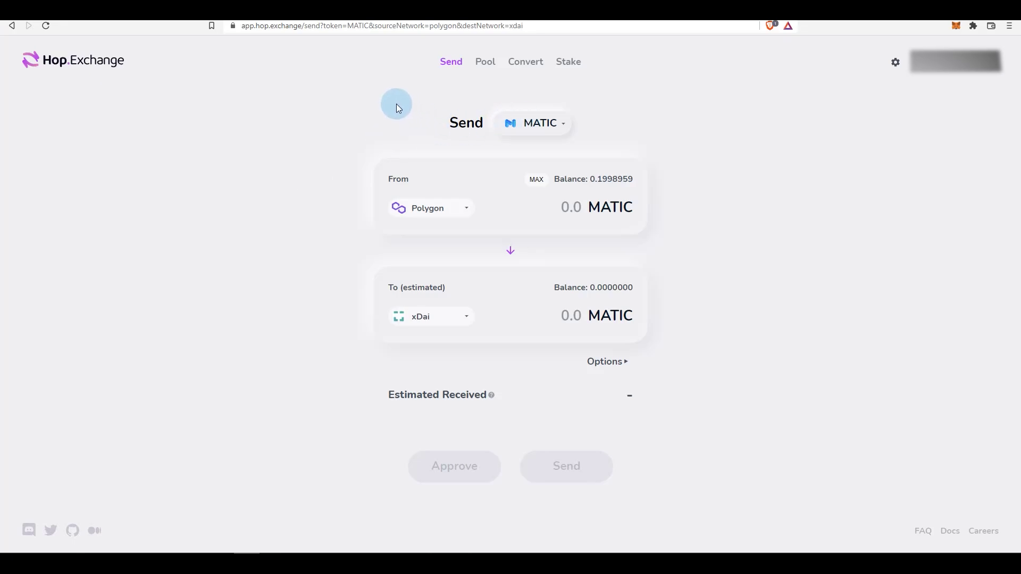
- Look through the tokens that can be sent and the networks available as the source
{"action": "left_click", "coordinate": [517, 122]}
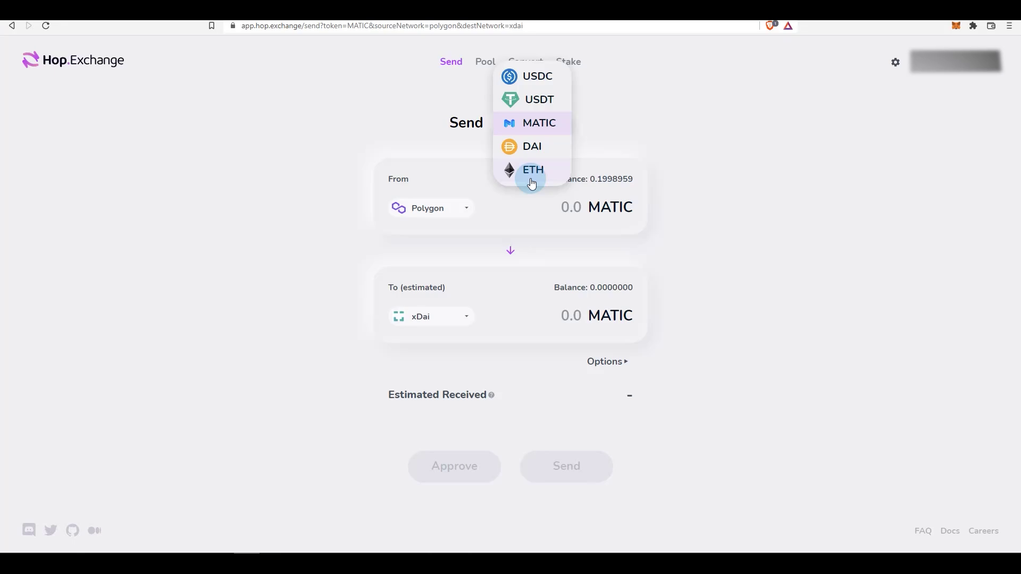
{"action": "left_click", "coordinate": [417, 209]}
{"action": "left_click", "coordinate": [429, 210]}
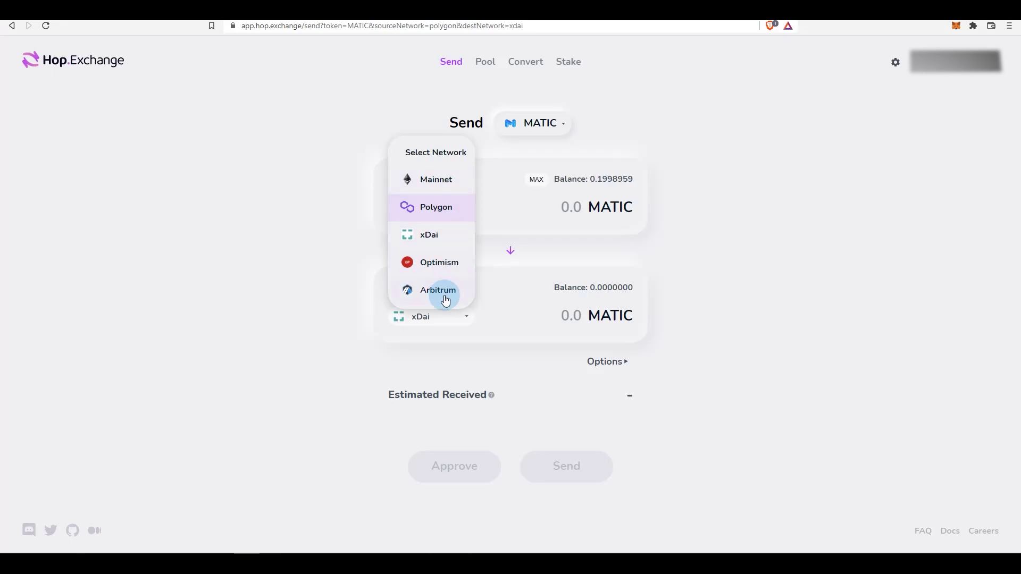
{"action": "left_click", "coordinate": [293, 248]}
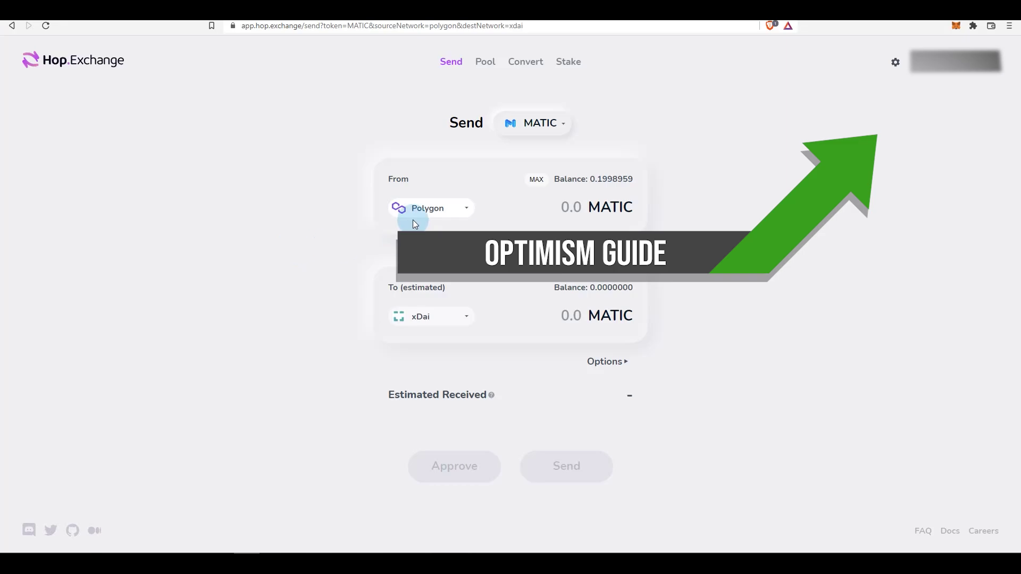
- Set up a transfer of ETH from Mainnet to Optimism
{"action": "left_click", "coordinate": [431, 208]}
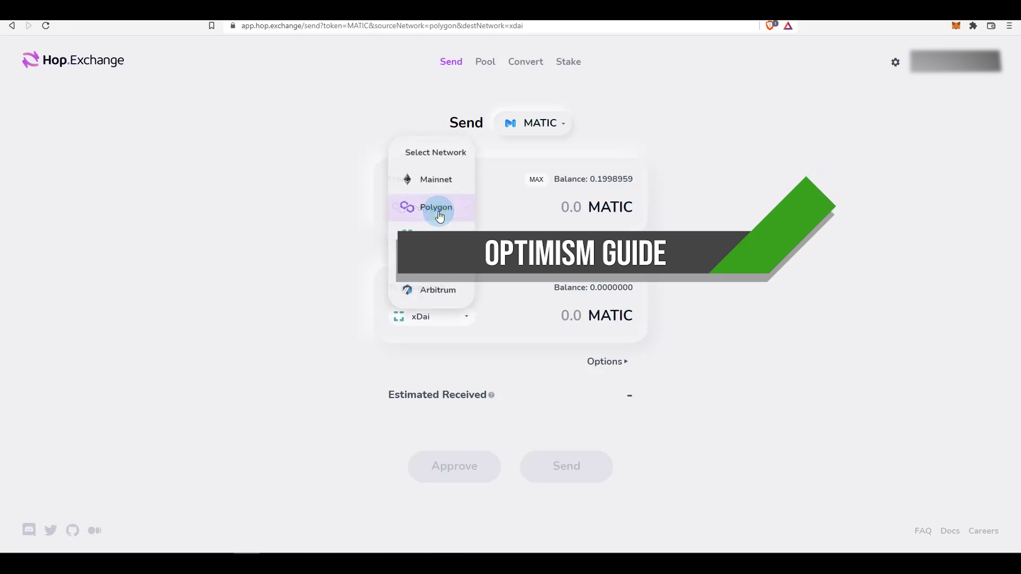
{"action": "left_click", "coordinate": [434, 186]}
{"action": "left_click", "coordinate": [437, 319]}
{"action": "left_click", "coordinate": [432, 342]}
{"action": "left_click", "coordinate": [539, 126]}
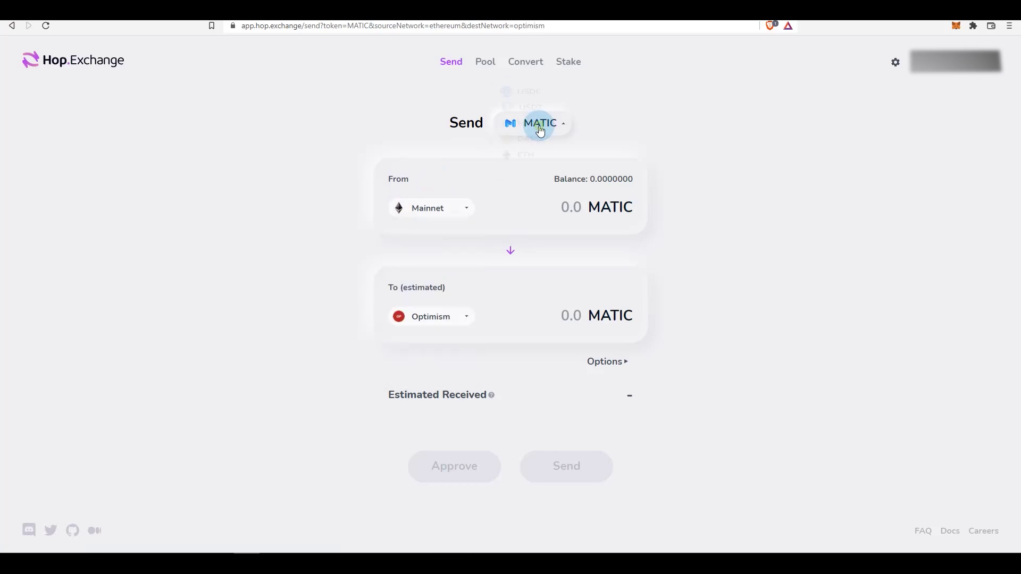
{"action": "left_click", "coordinate": [534, 169]}
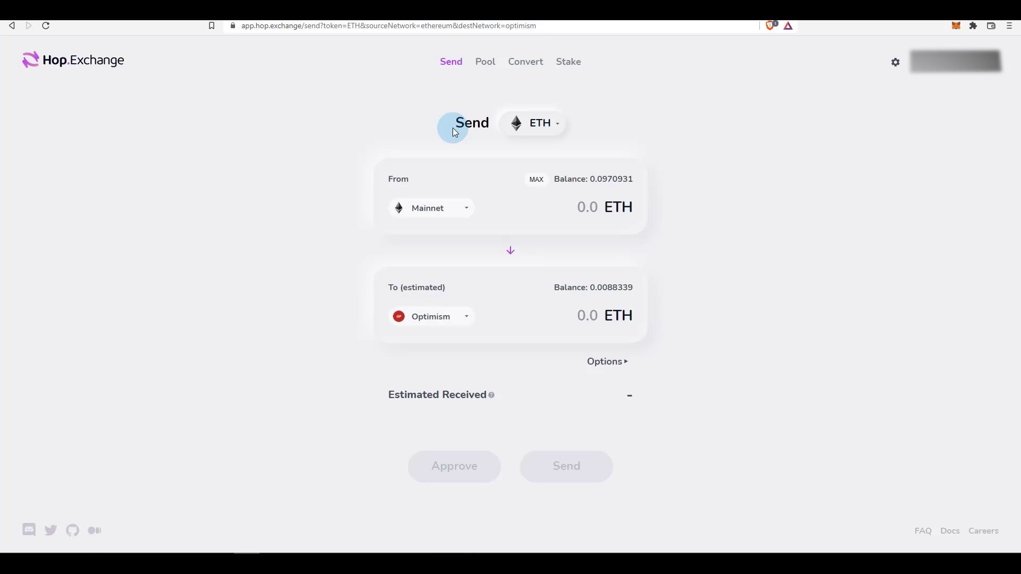
- Review the list of tokens that can be sent from Mainnet to Optimism, keeping ETH selected
{"action": "left_click", "coordinate": [540, 123]}
{"action": "left_click", "coordinate": [646, 183]}
{"action": "left_click", "coordinate": [553, 132]}
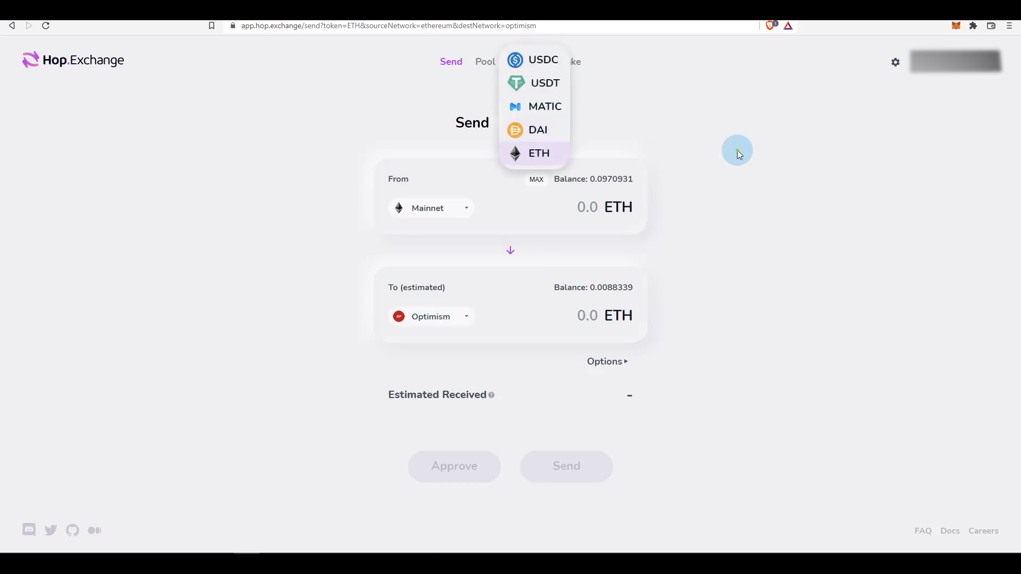
{"action": "left_click", "coordinate": [760, 180]}
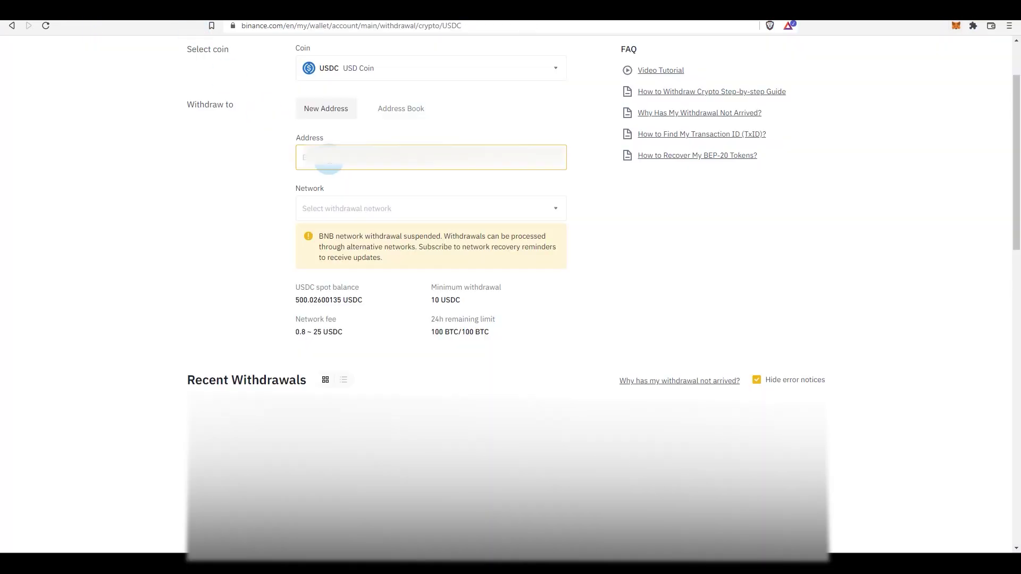
- Choose MATIC (Polygon) as the withdrawal network for the USDC on Binance
{"action": "left_click", "coordinate": [325, 205]}
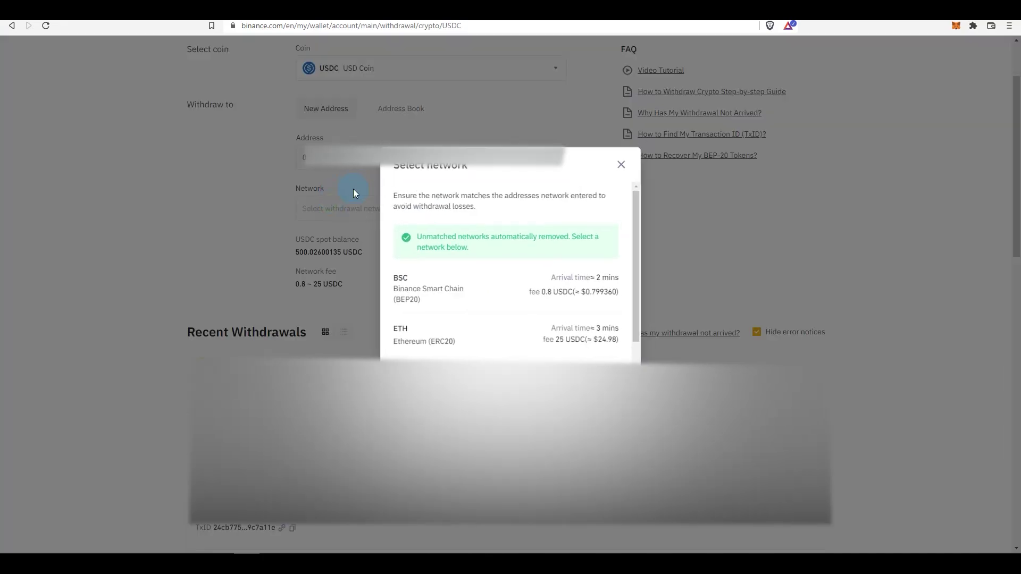
{"action": "scroll", "coordinate": [635, 303], "scroll_direction": "down", "scroll_amount": 2}
{"action": "scroll", "coordinate": [632, 311], "scroll_direction": "down", "scroll_amount": 1}
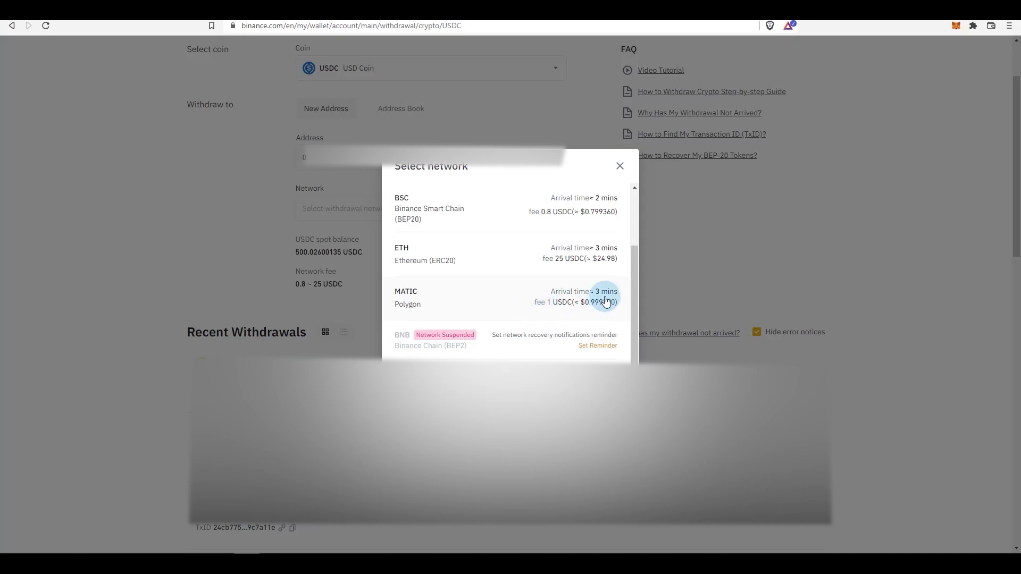
{"action": "left_click", "coordinate": [508, 302]}
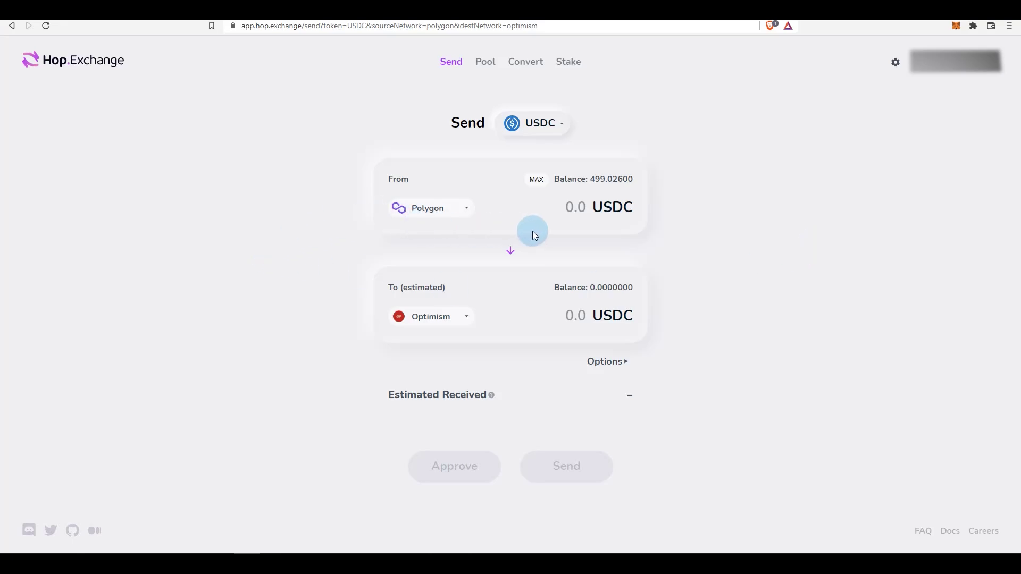
- Check the sendable tokens on Hop and examine the Polygon USDC liquidity pool page, returning to the send form
{"action": "left_click", "coordinate": [520, 132]}
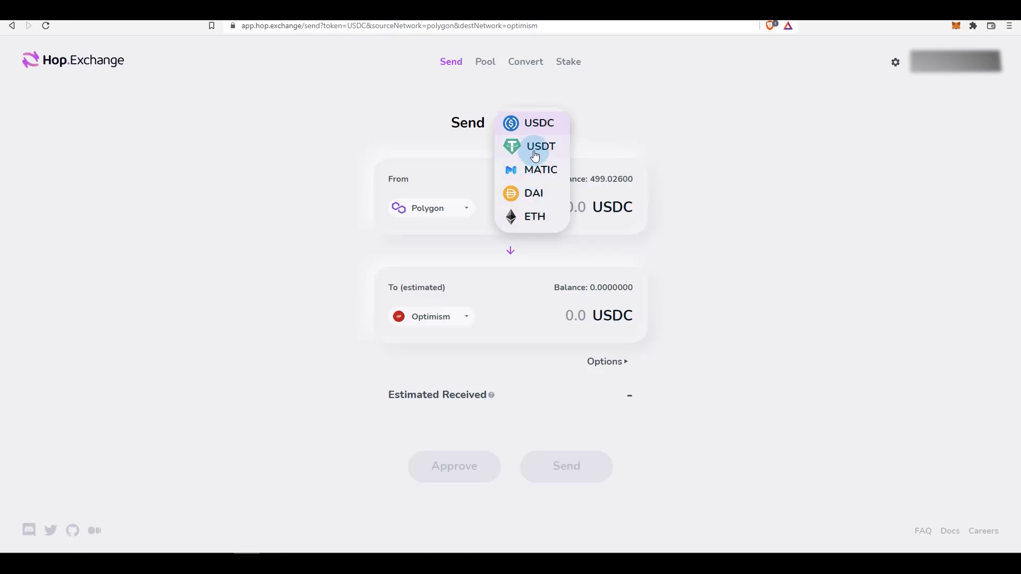
{"action": "left_click", "coordinate": [796, 143]}
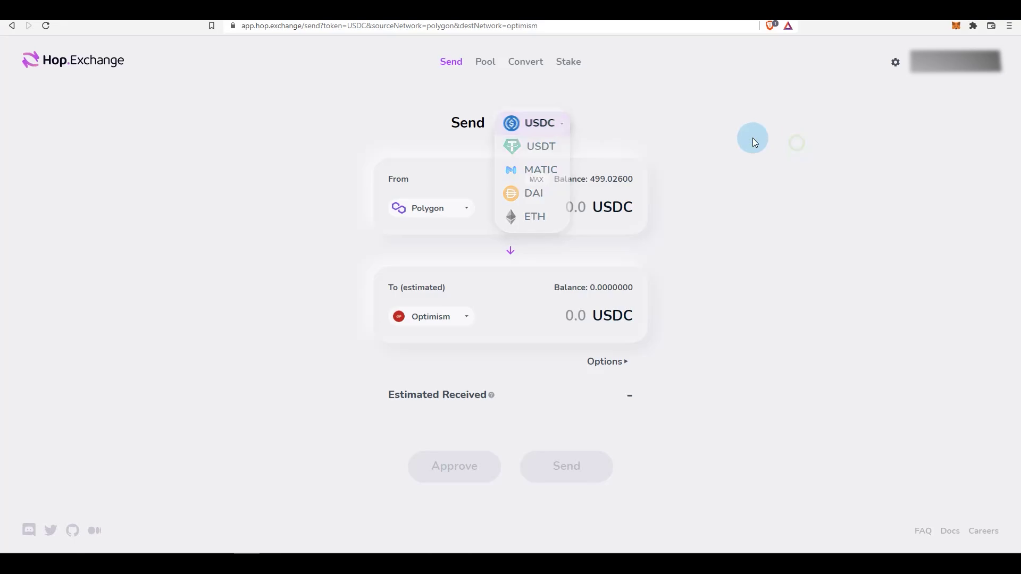
{"action": "left_click", "coordinate": [485, 63]}
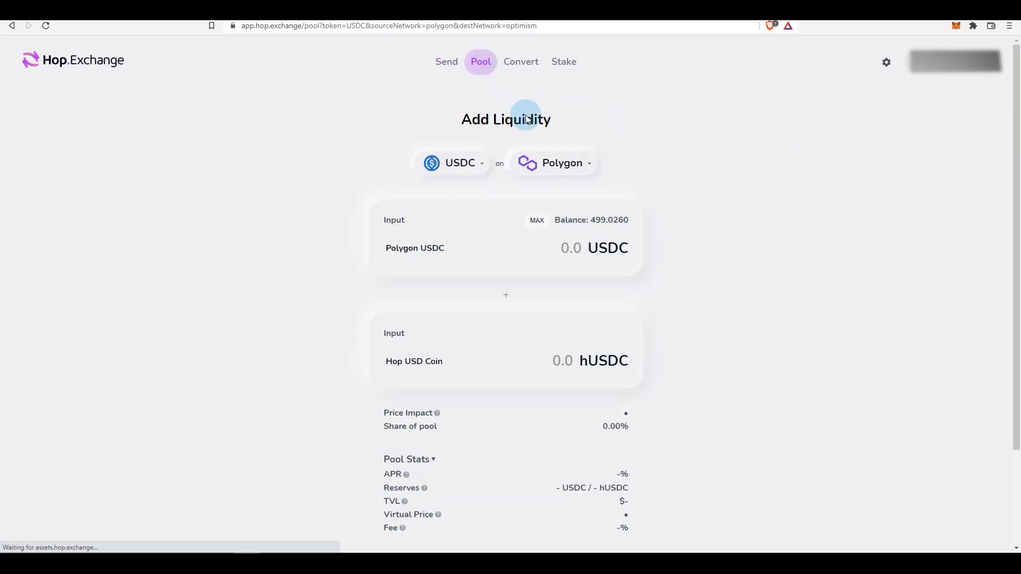
{"action": "scroll", "coordinate": [287, 302], "scroll_direction": "down", "scroll_amount": 3}
{"action": "scroll", "coordinate": [306, 311], "scroll_direction": "up", "scroll_amount": 3}
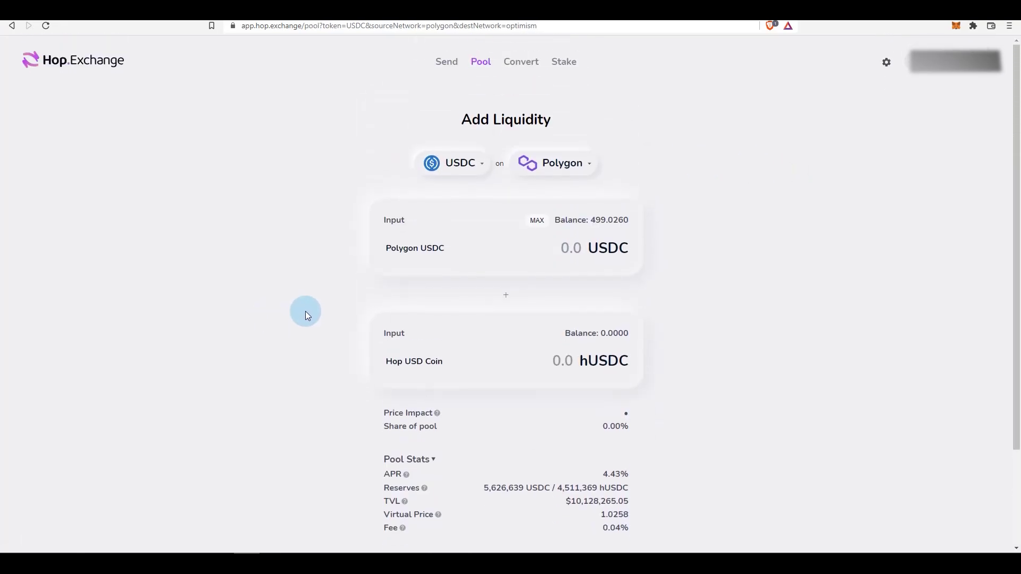
{"action": "scroll", "coordinate": [309, 317], "scroll_direction": "down", "scroll_amount": 3}
{"action": "scroll", "coordinate": [447, 291], "scroll_direction": "up", "scroll_amount": 3}
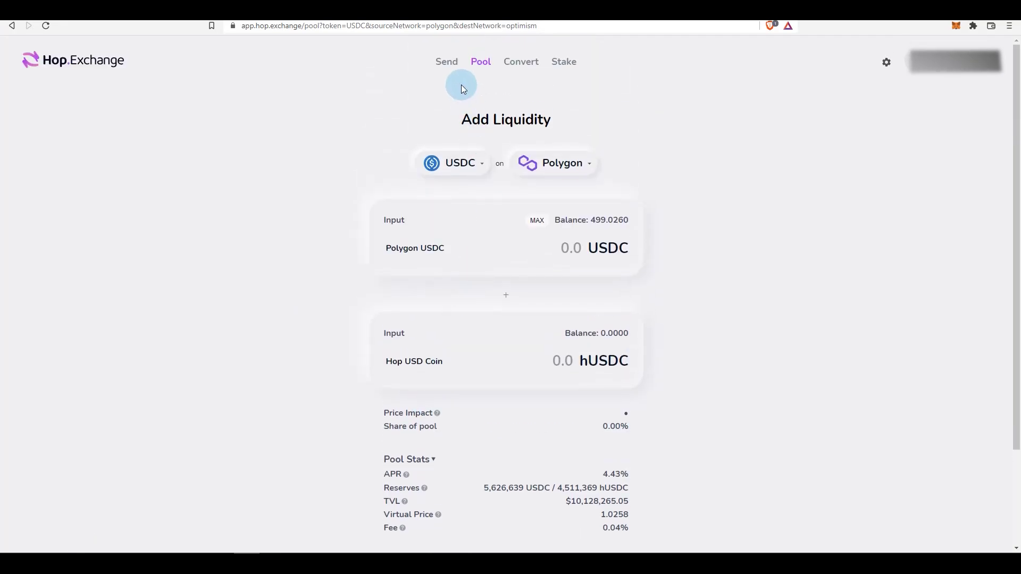
{"action": "left_click", "coordinate": [437, 66]}
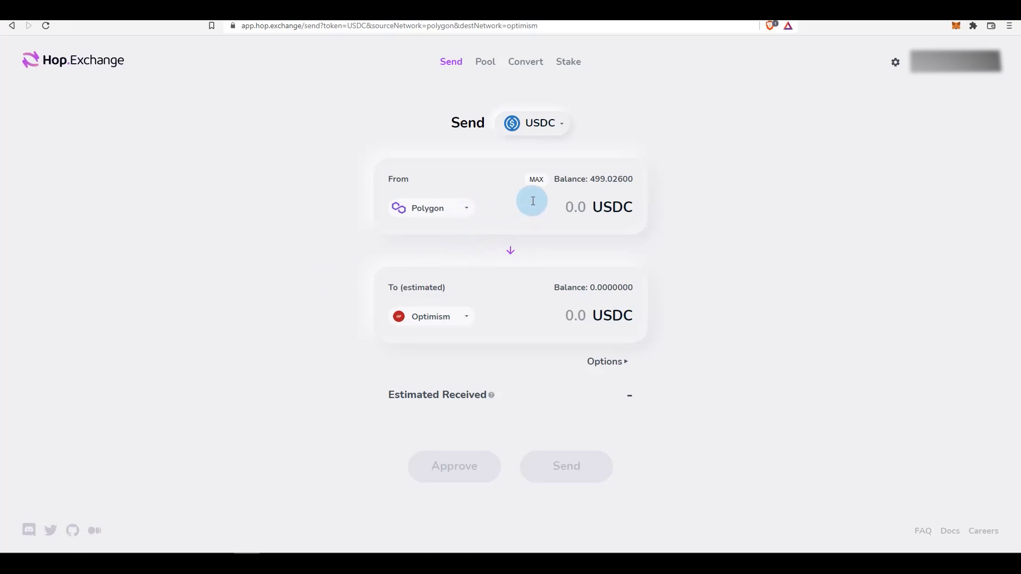
- Set the destination network to Mainnet and look over the other destination networks and the Polygon balance
{"action": "left_click", "coordinate": [451, 205]}
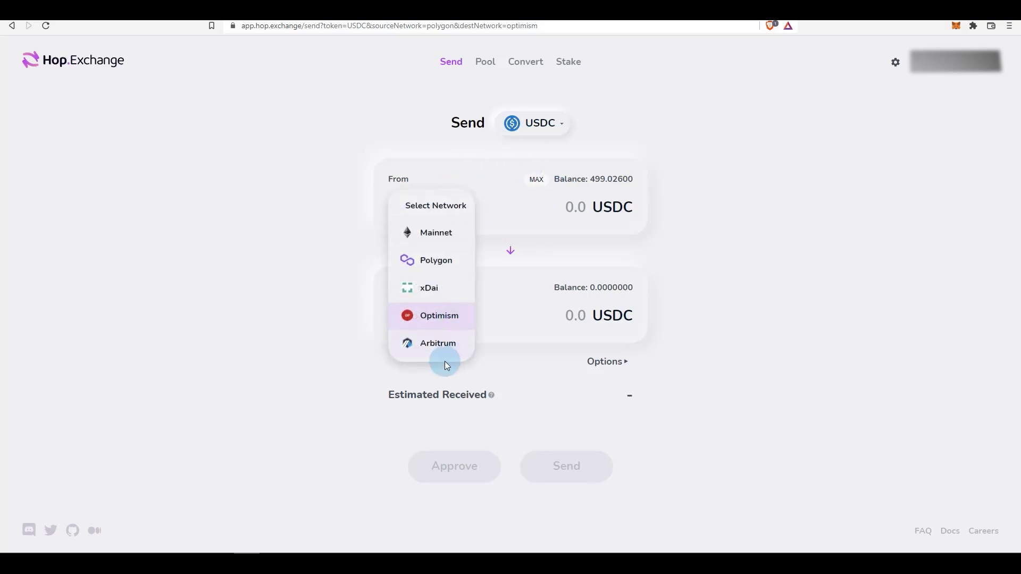
{"action": "left_click", "coordinate": [425, 231]}
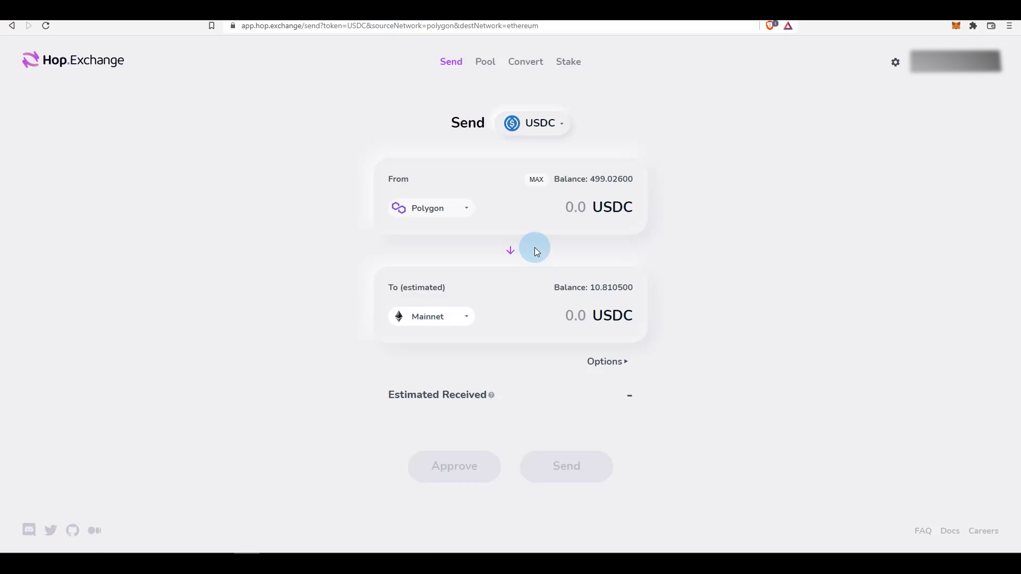
{"action": "left_click", "coordinate": [447, 319]}
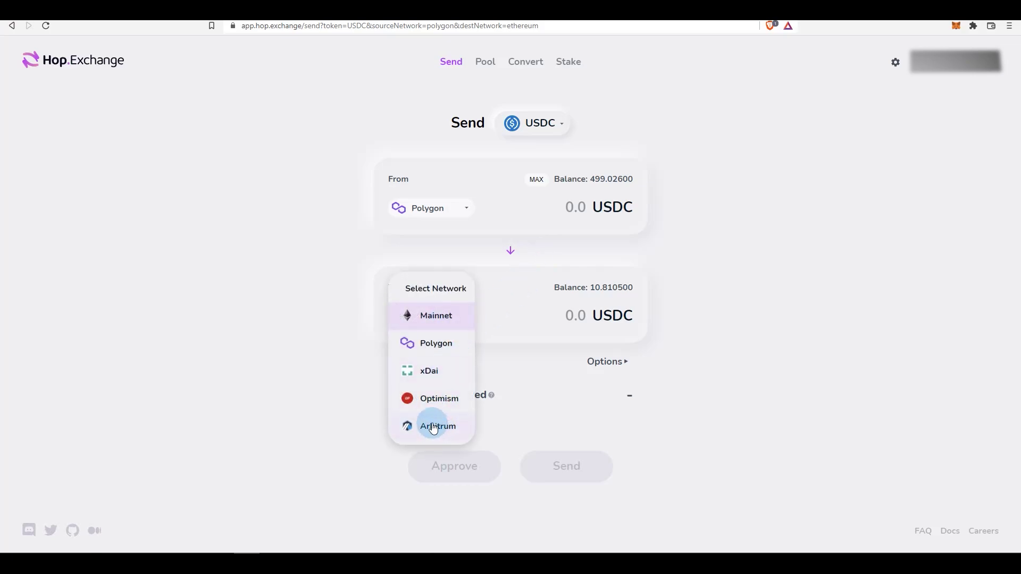
{"action": "left_click", "coordinate": [333, 343]}
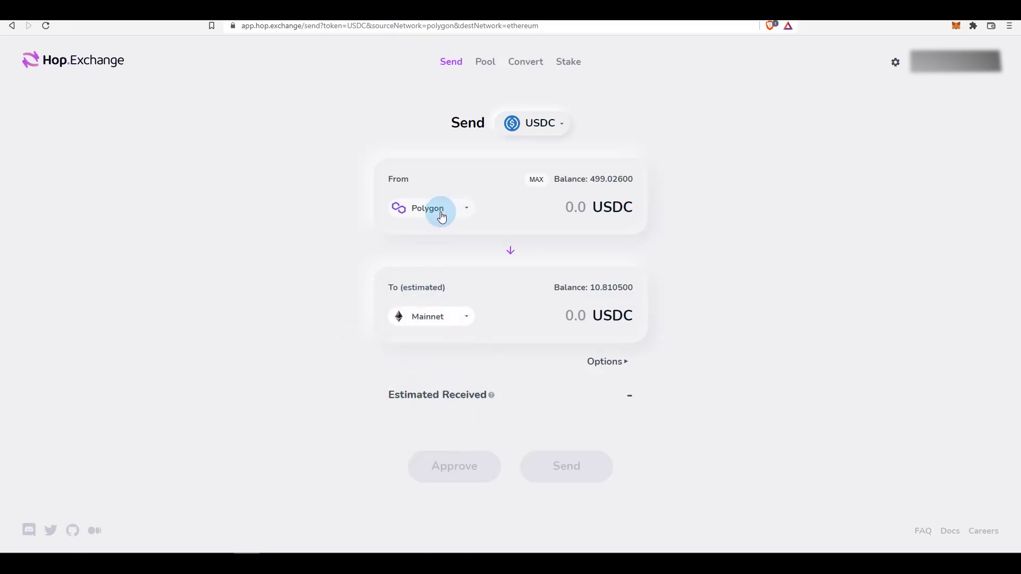
{"action": "double_click", "coordinate": [616, 180]}
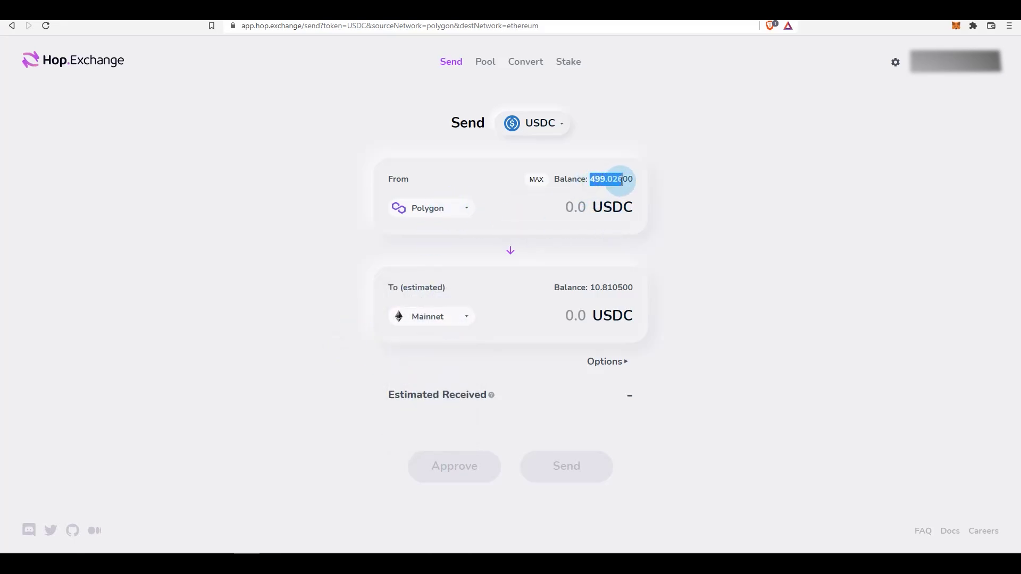
{"action": "left_click", "coordinate": [494, 227]}
- Set the destination network to Optimism and expand the additional transfer options
{"action": "left_click", "coordinate": [449, 317]}
{"action": "left_click", "coordinate": [563, 363]}
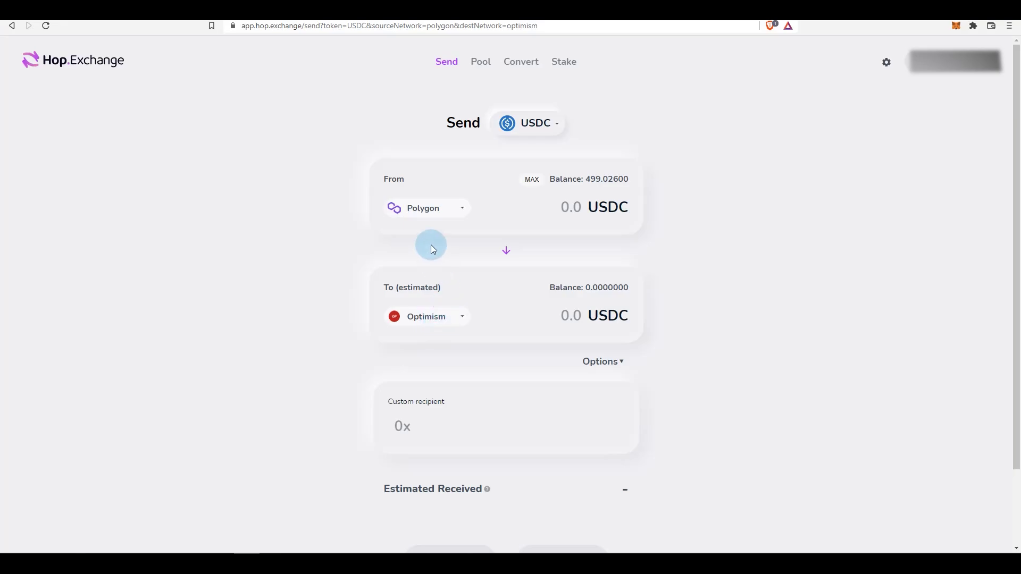
{"action": "left_click", "coordinate": [445, 322]}
{"action": "left_click", "coordinate": [522, 285]}
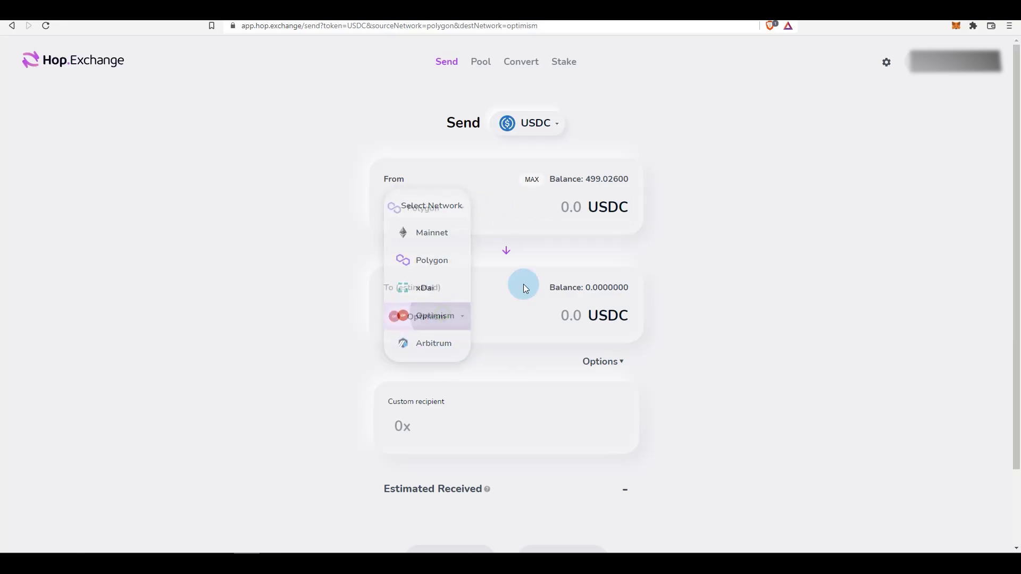
- Set the amount to send from Polygon to 100 USDC and bring the fee estimate into view
{"action": "left_click", "coordinate": [583, 204]}
{"action": "type", "text": "100"}
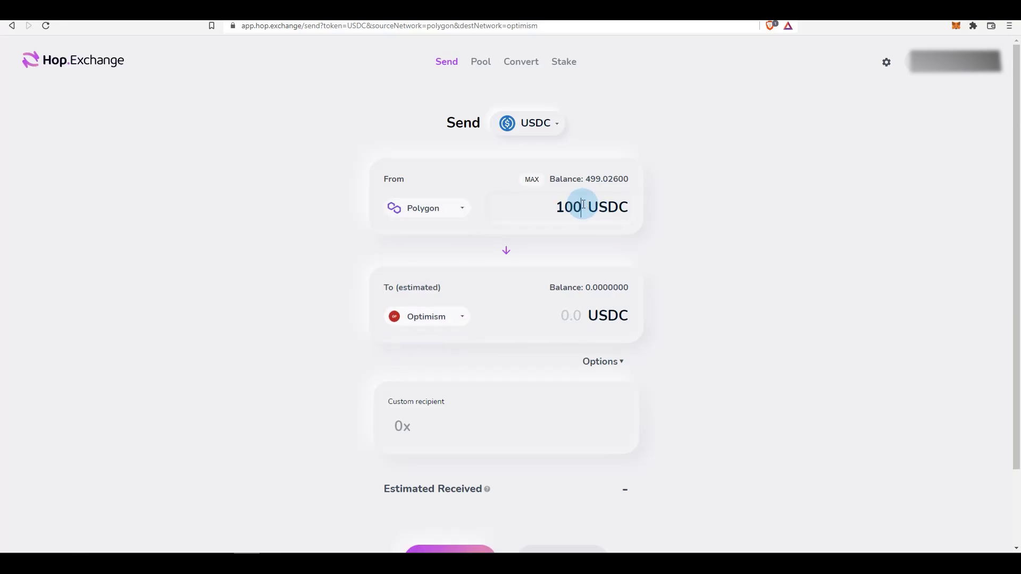
{"action": "scroll", "coordinate": [603, 322], "scroll_direction": "down", "scroll_amount": 3}
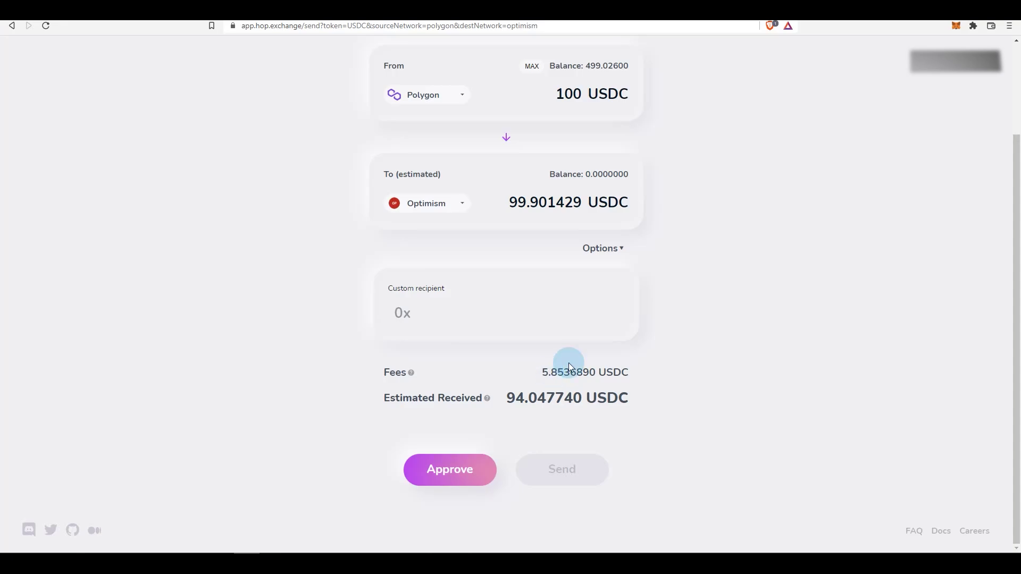
- Examine the custom recipient option and the available destination networks, leaving the recipient empty and Optimism selected
{"action": "left_click", "coordinate": [605, 249]}
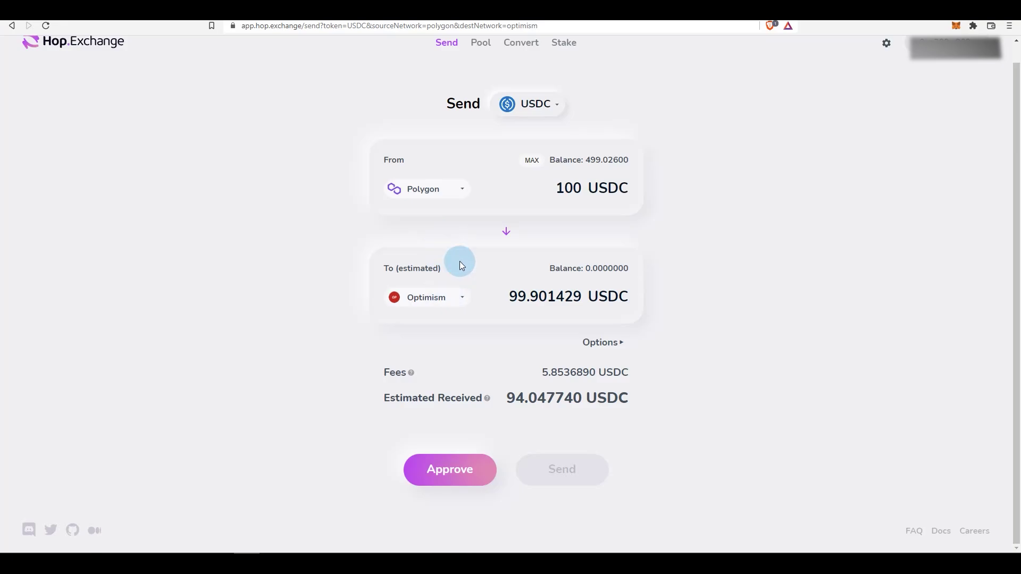
{"action": "left_click", "coordinate": [602, 343]}
{"action": "left_click", "coordinate": [426, 411]}
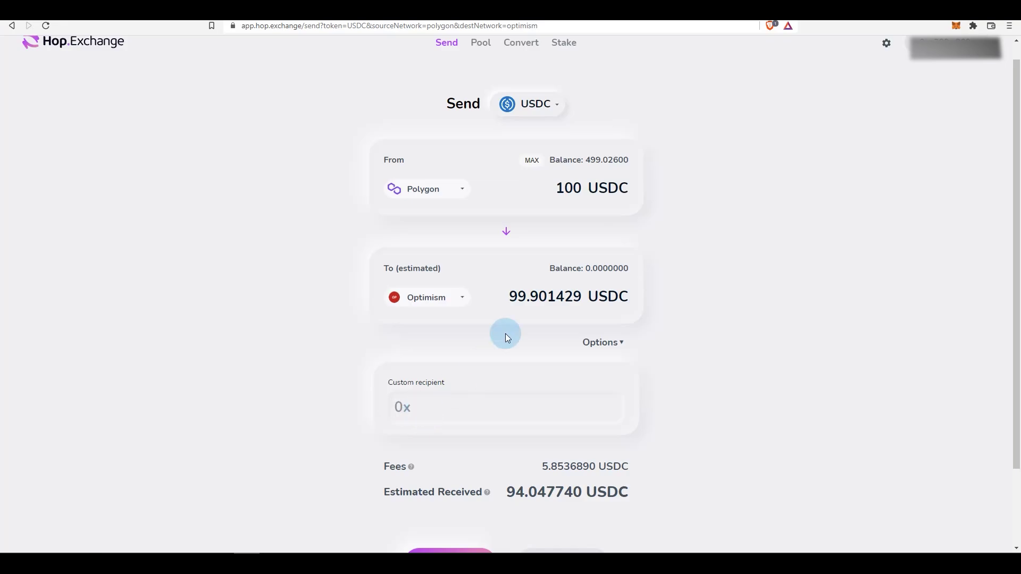
{"action": "scroll", "coordinate": [976, 130], "scroll_direction": "up", "scroll_amount": 1}
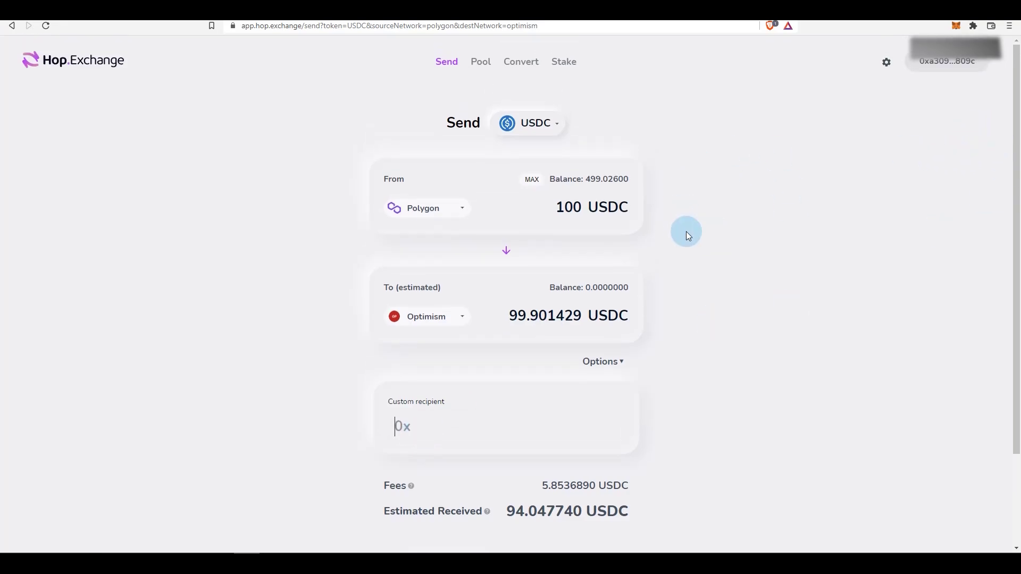
{"action": "scroll", "coordinate": [725, 218], "scroll_direction": "down", "scroll_amount": 2}
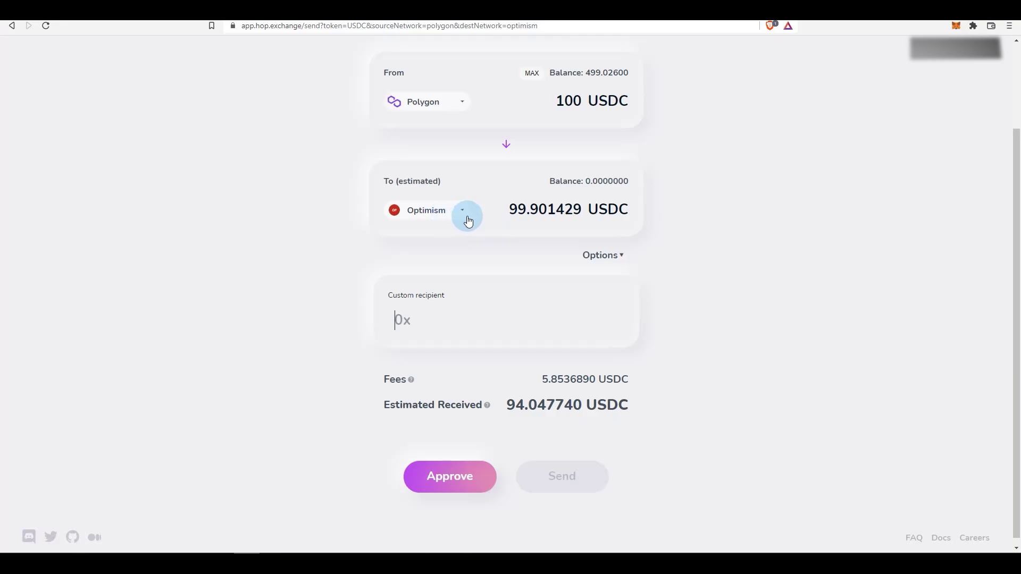
{"action": "scroll", "coordinate": [520, 297], "scroll_direction": "up", "scroll_amount": 1}
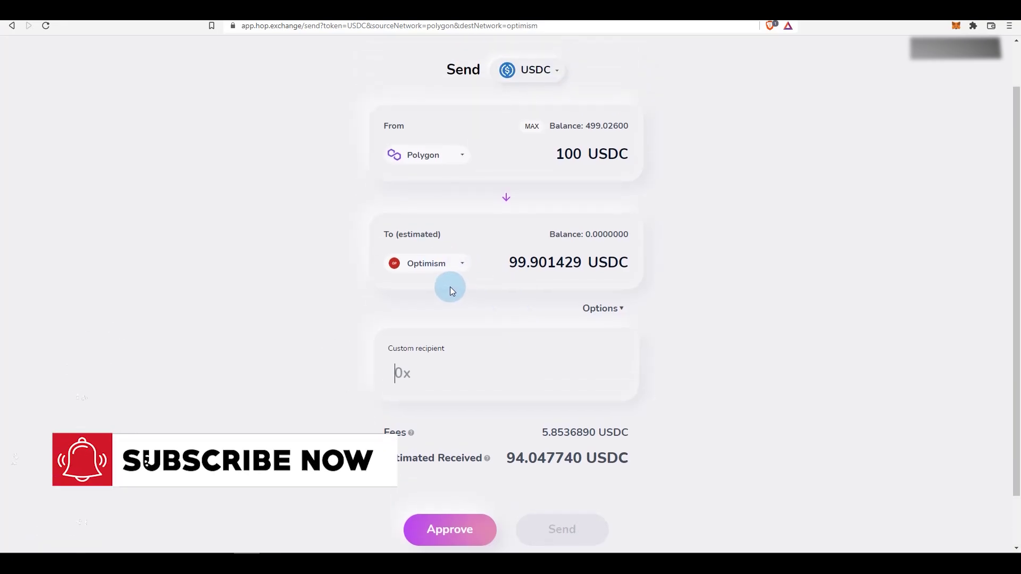
{"action": "left_click", "coordinate": [439, 265]}
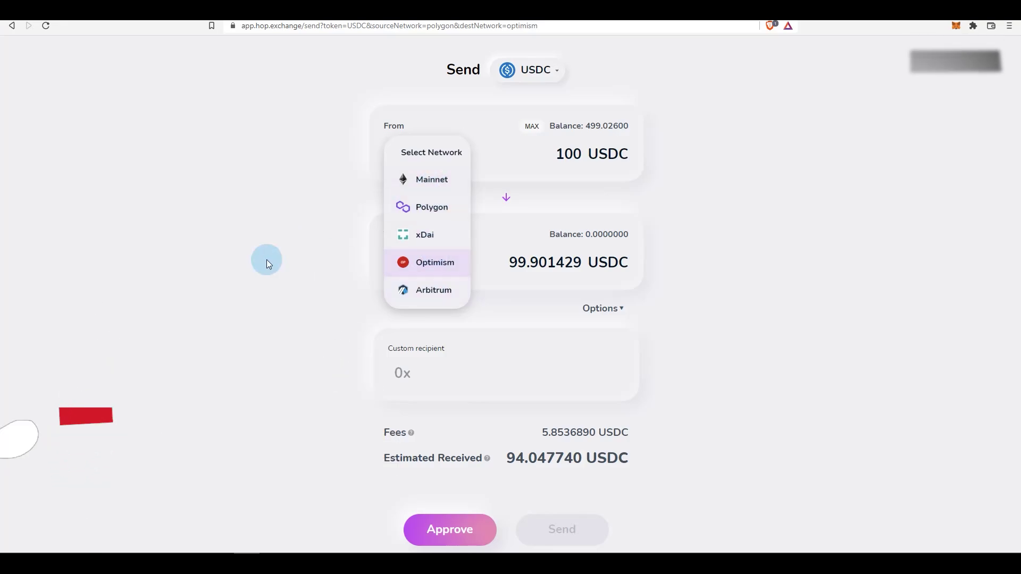
{"action": "left_click", "coordinate": [362, 279]}
- Approve Hop to spend all USDC on Polygon and confirm the permission request in the wallet
{"action": "scroll", "coordinate": [341, 273], "scroll_direction": "up", "scroll_amount": 1}
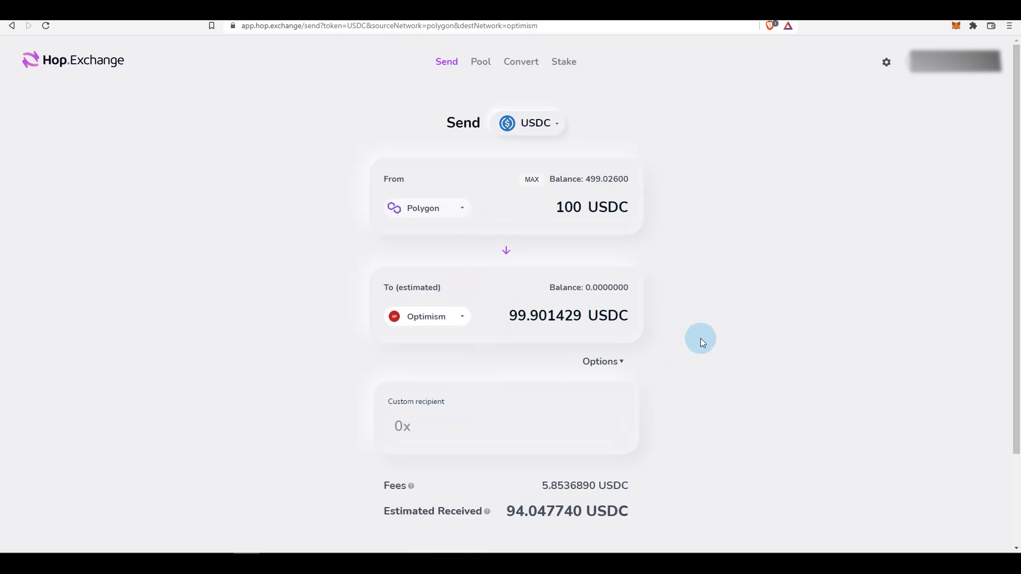
{"action": "scroll", "coordinate": [701, 337], "scroll_direction": "down", "scroll_amount": 2}
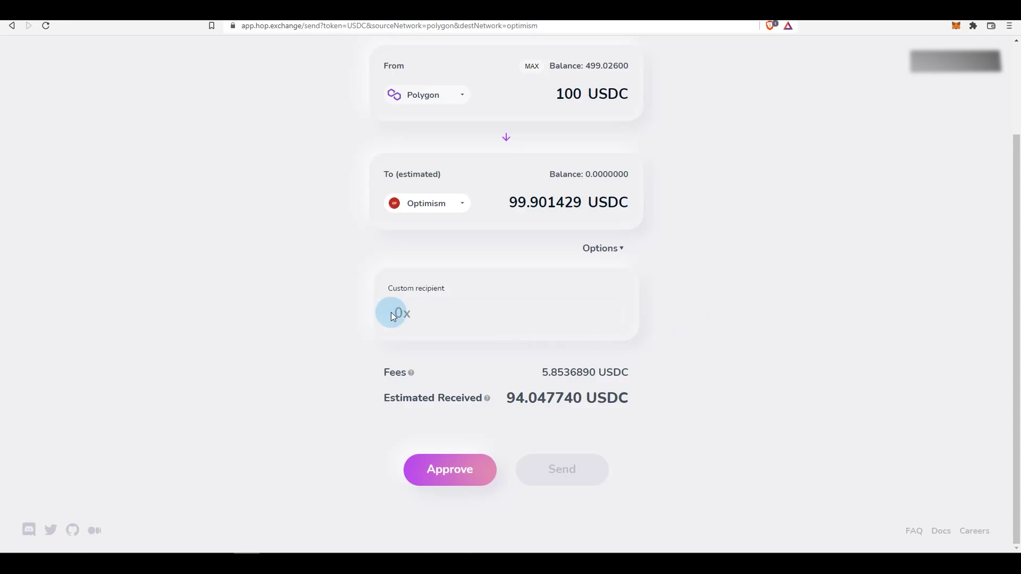
{"action": "left_click", "coordinate": [440, 478]}
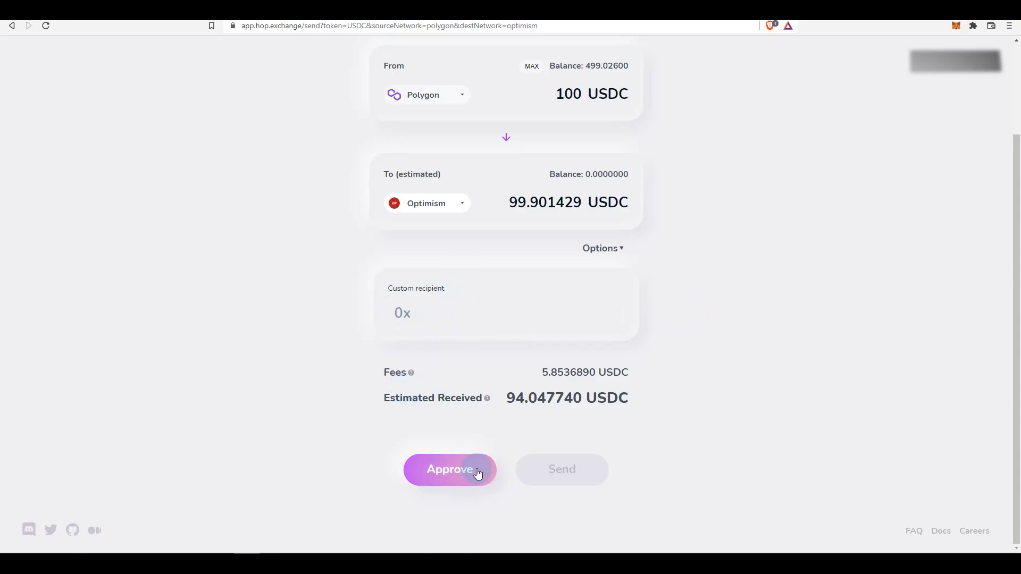
{"action": "left_click", "coordinate": [506, 285]}
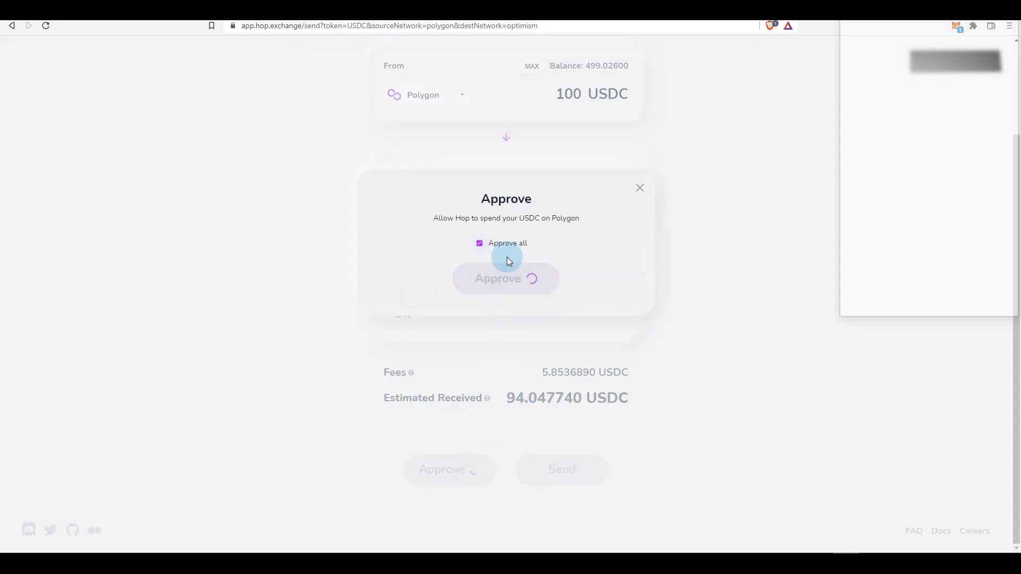
{"action": "scroll", "coordinate": [934, 215], "scroll_direction": "down", "scroll_amount": 2}
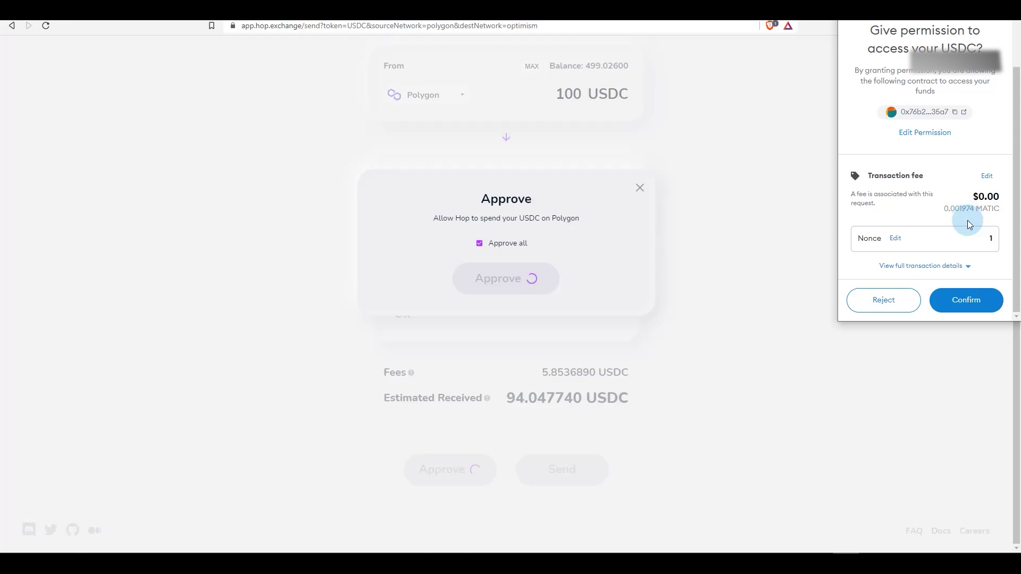
{"action": "left_click", "coordinate": [966, 300]}
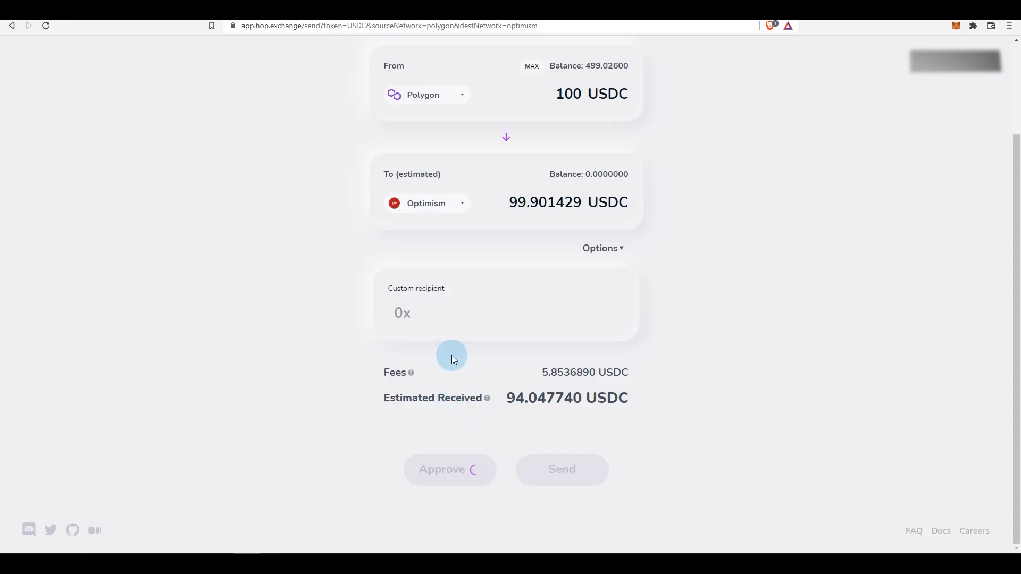
- Look over the tokens available for sending and the destination networks, leaving USDC and Optimism selected
{"action": "scroll", "coordinate": [410, 165], "scroll_direction": "up", "scroll_amount": 3}
{"action": "left_click", "coordinate": [523, 124]}
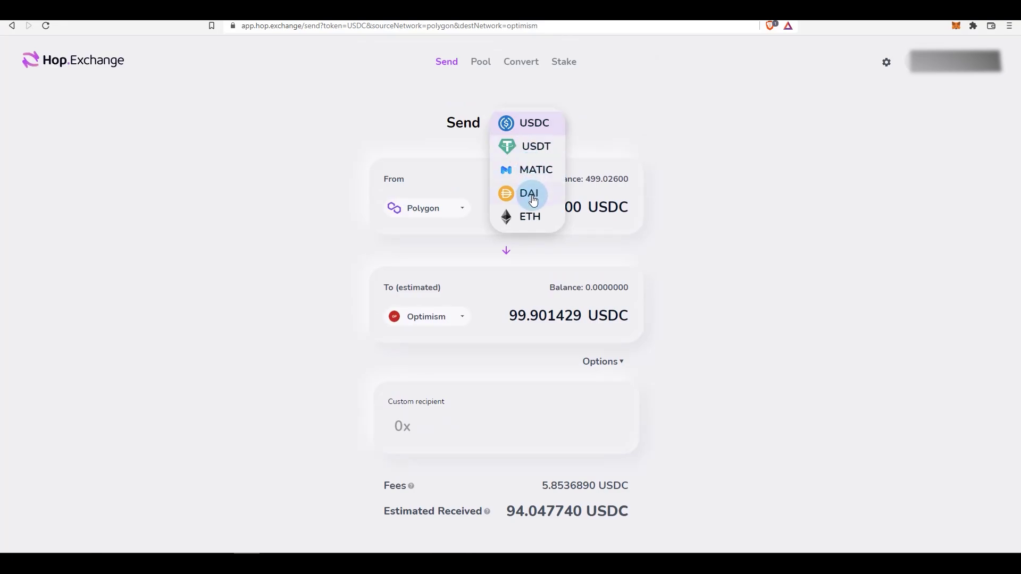
{"action": "left_click", "coordinate": [288, 336]}
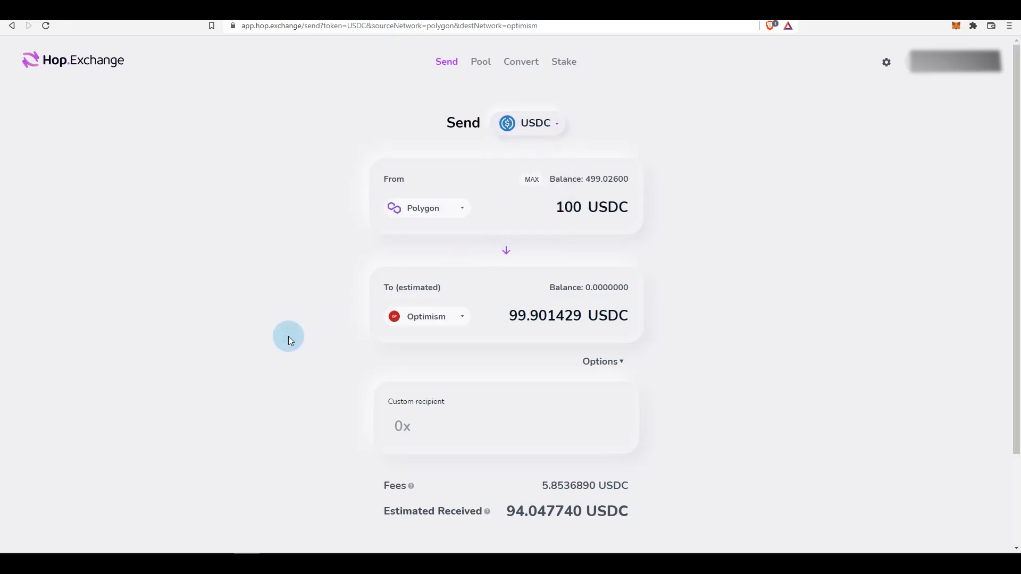
{"action": "scroll", "coordinate": [288, 337], "scroll_direction": "down", "scroll_amount": 3}
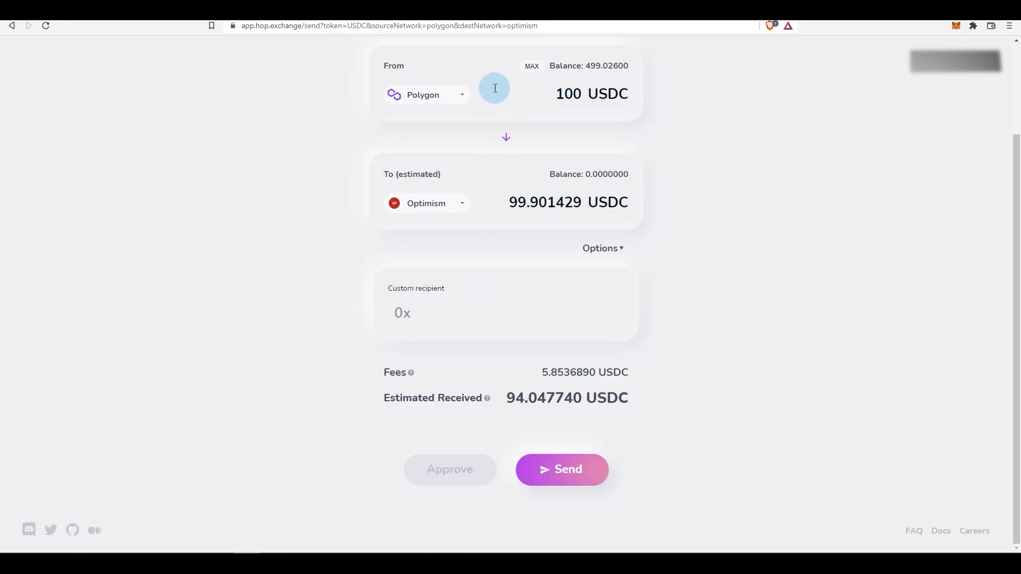
{"action": "scroll", "coordinate": [917, 103], "scroll_direction": "up", "scroll_amount": 3}
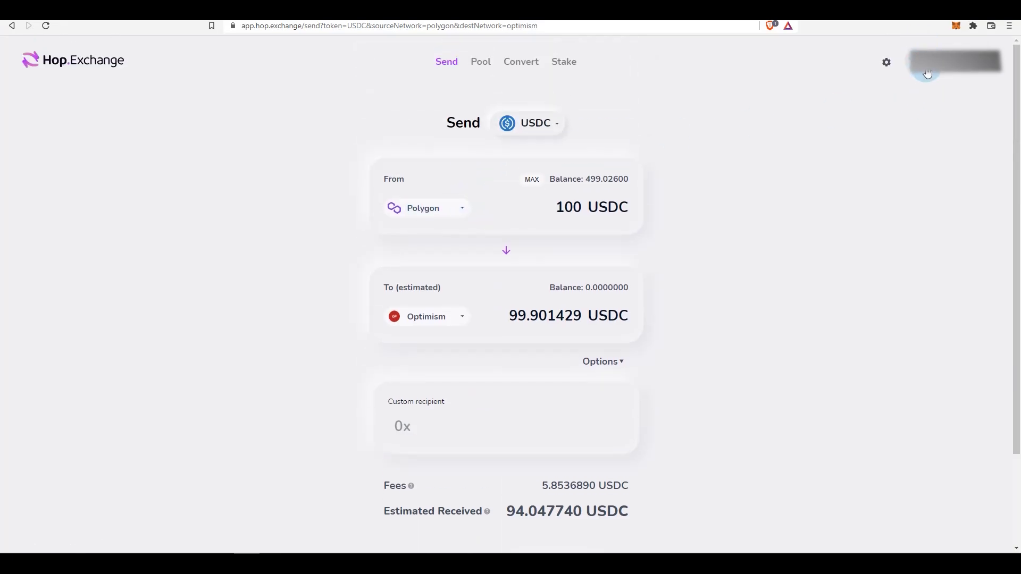
{"action": "scroll", "coordinate": [492, 260], "scroll_direction": "down", "scroll_amount": 3}
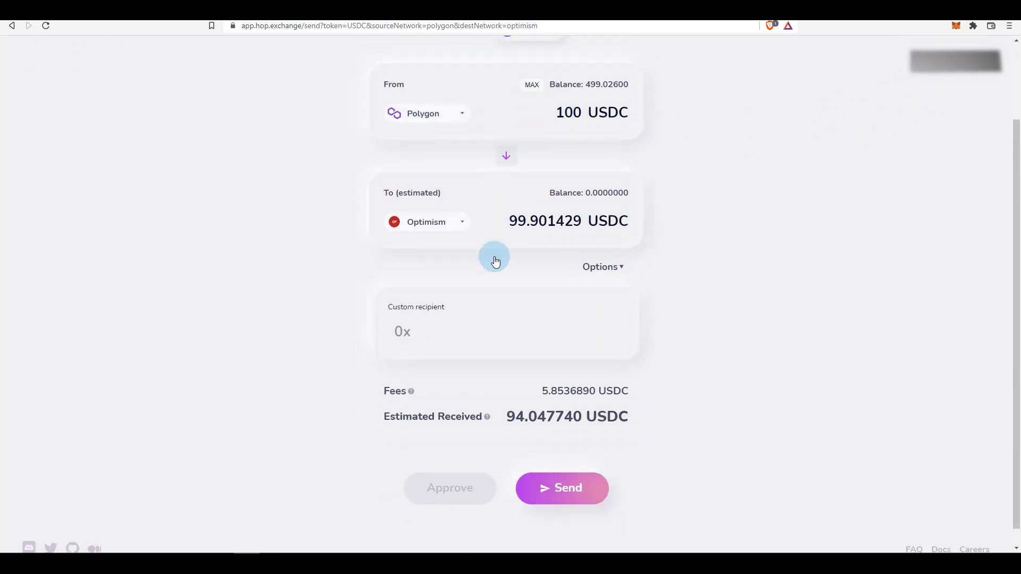
{"action": "left_click", "coordinate": [444, 200]}
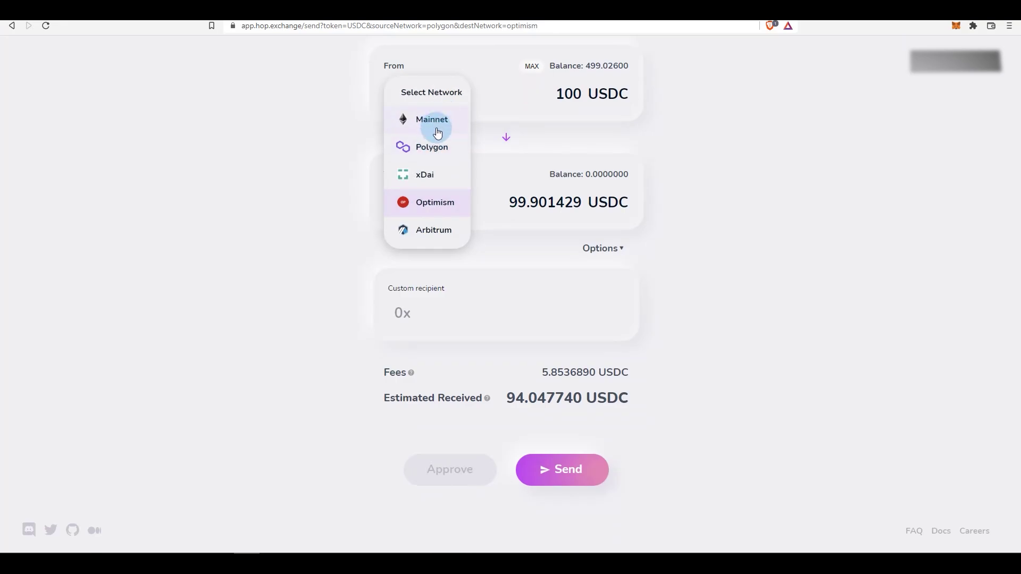
{"action": "left_click", "coordinate": [259, 242]}
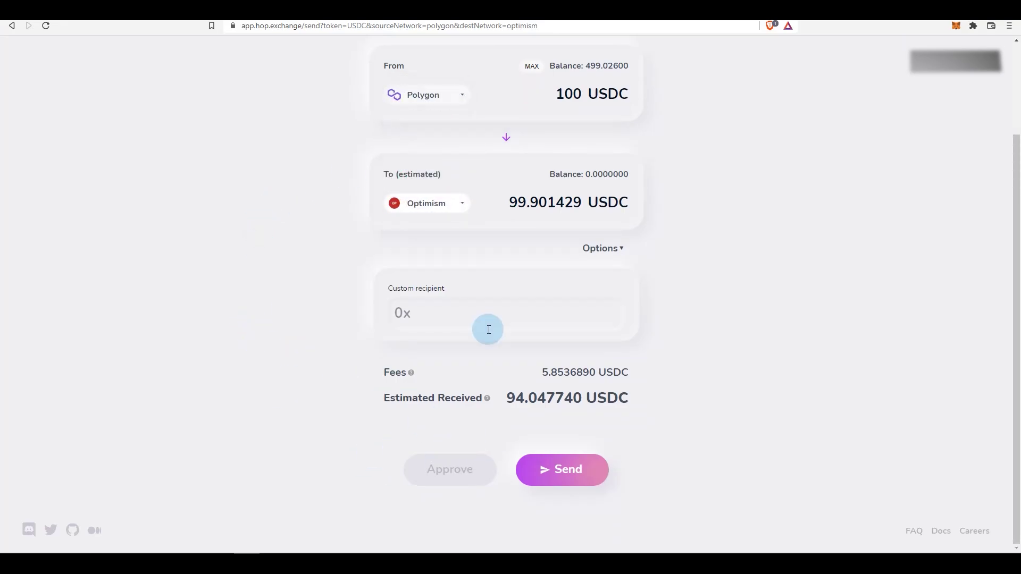
- Review the confirmation for sending 100 USDC from Polygon to Optimism, close it without sending, and look over the destination networks
{"action": "left_click", "coordinate": [571, 479]}
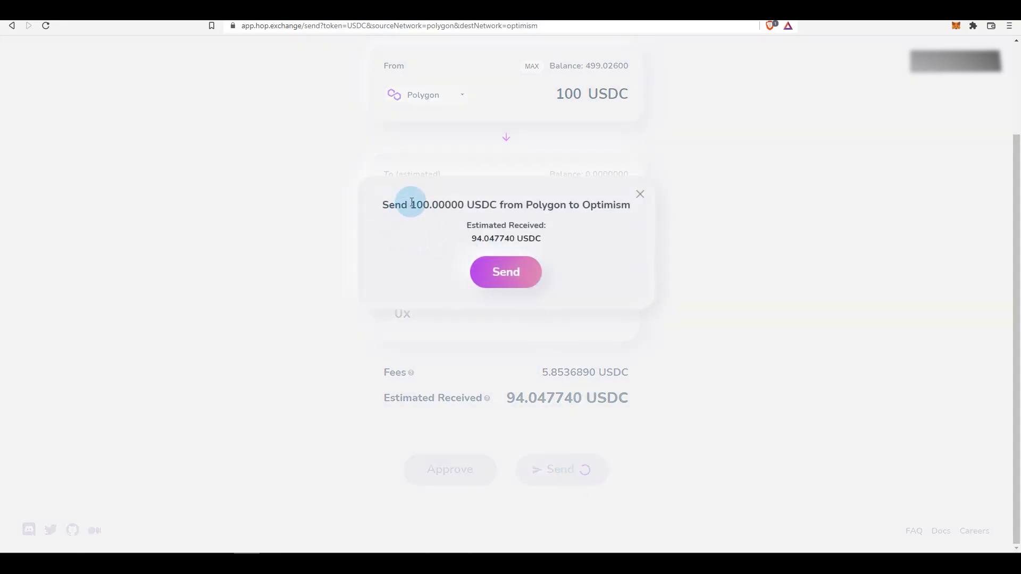
{"action": "left_click_drag", "start_coordinate": [410, 205], "coordinate": [519, 202]}
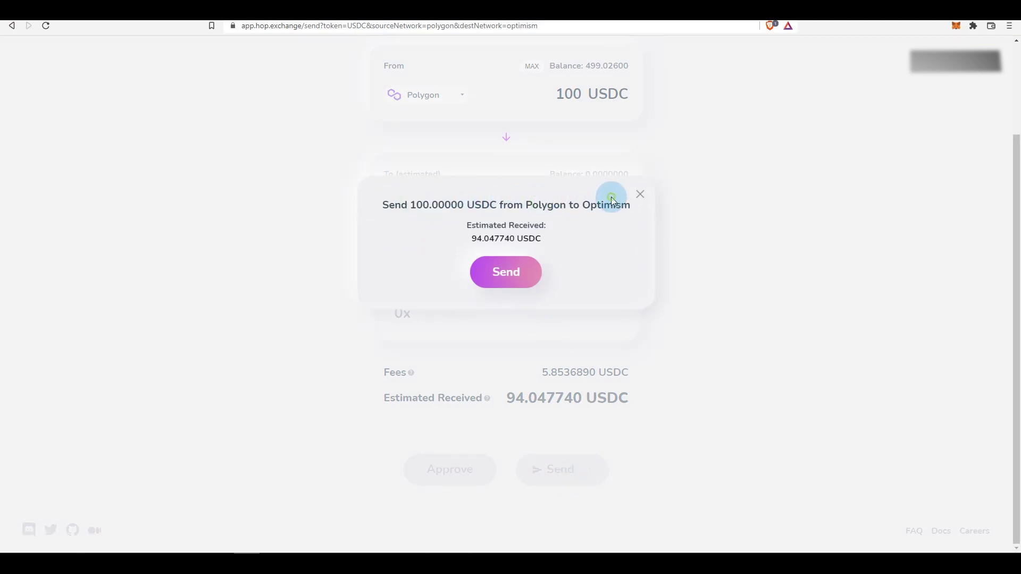
{"action": "left_click", "coordinate": [533, 274]}
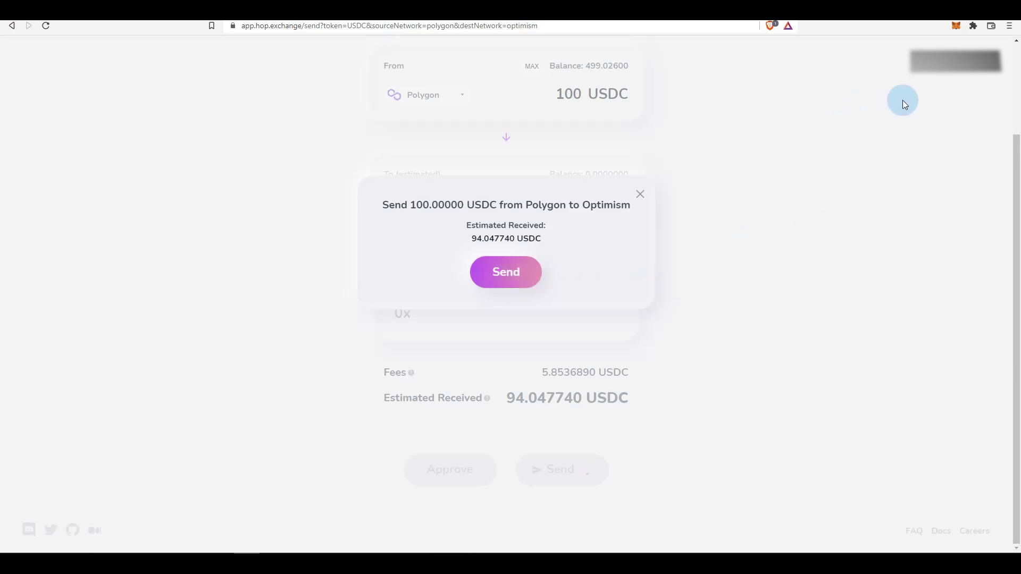
{"action": "left_click", "coordinate": [340, 310]}
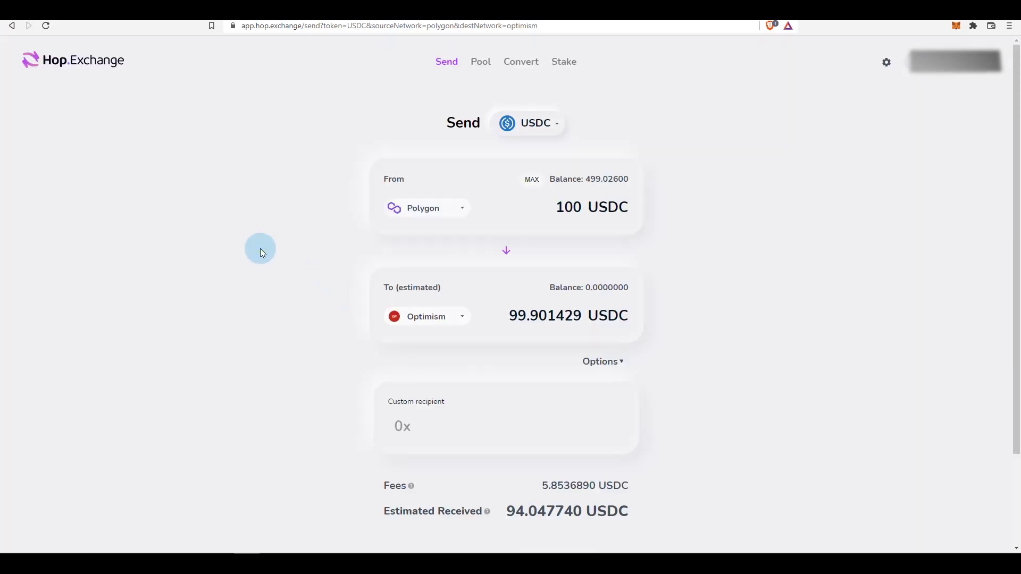
{"action": "left_click", "coordinate": [417, 318]}
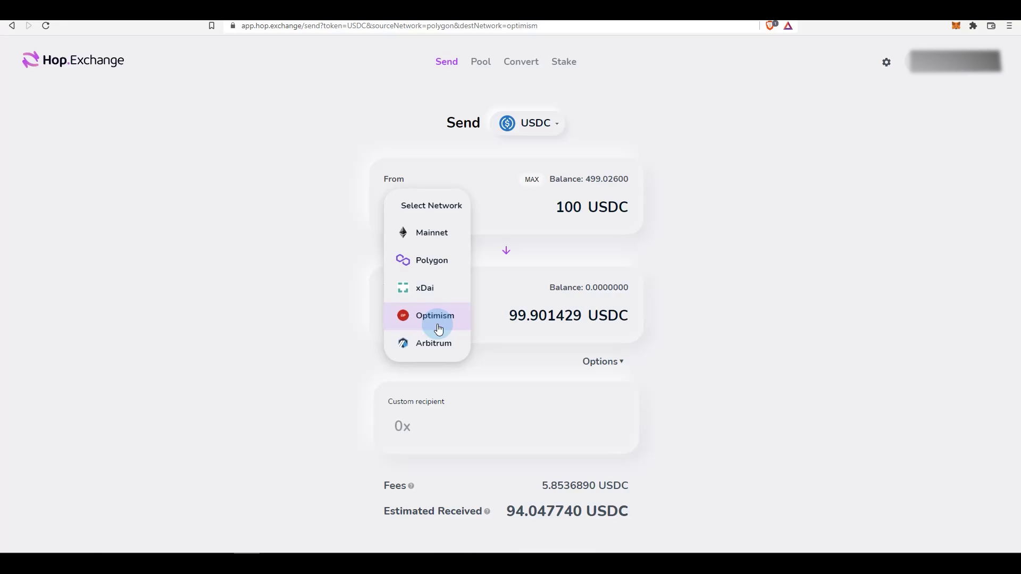
{"action": "left_click", "coordinate": [337, 283]}
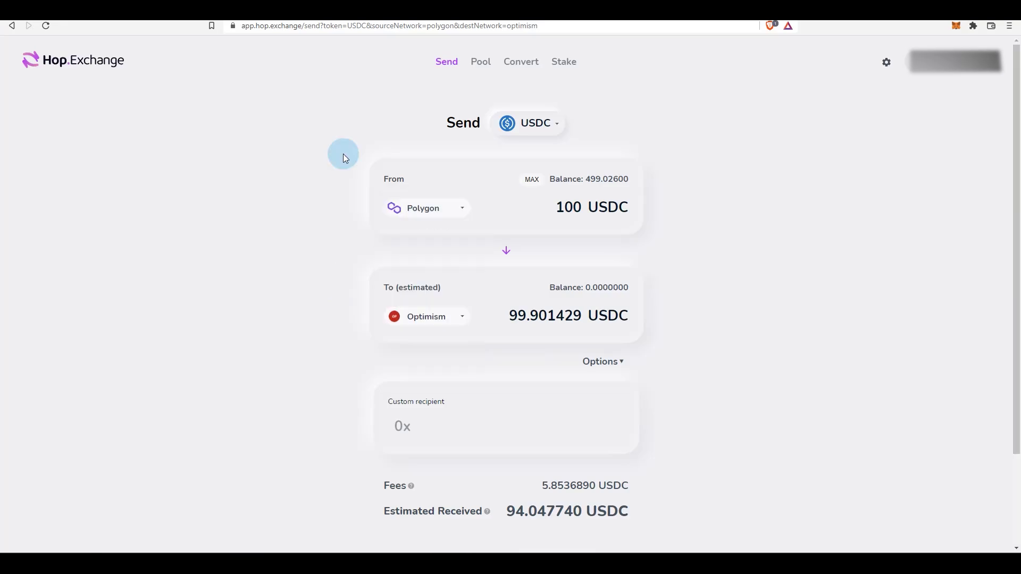
- View the Add Liquidity page for USDC on Polygon and examine the network and token choices for Convert
{"action": "left_click", "coordinate": [500, 73]}
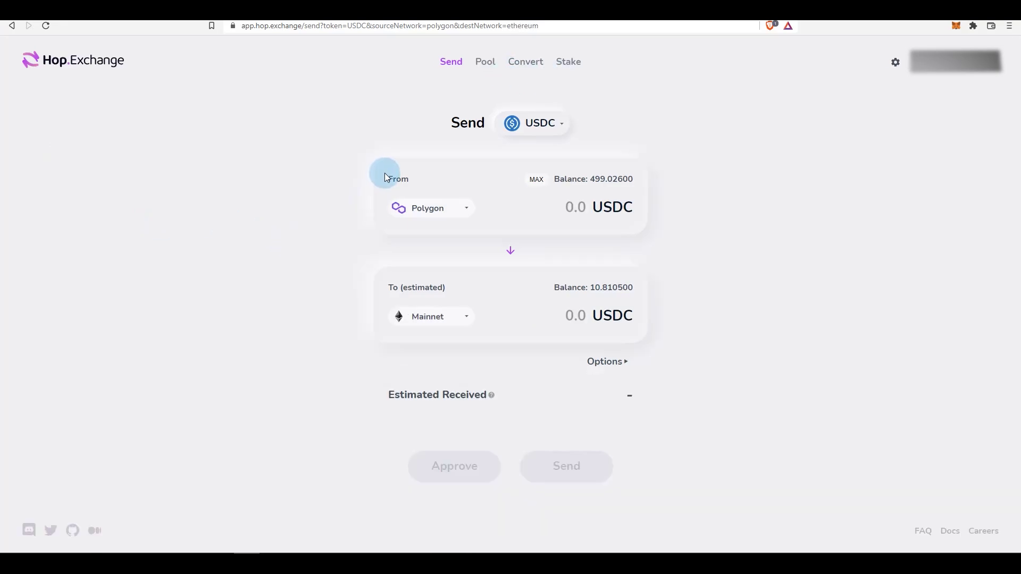
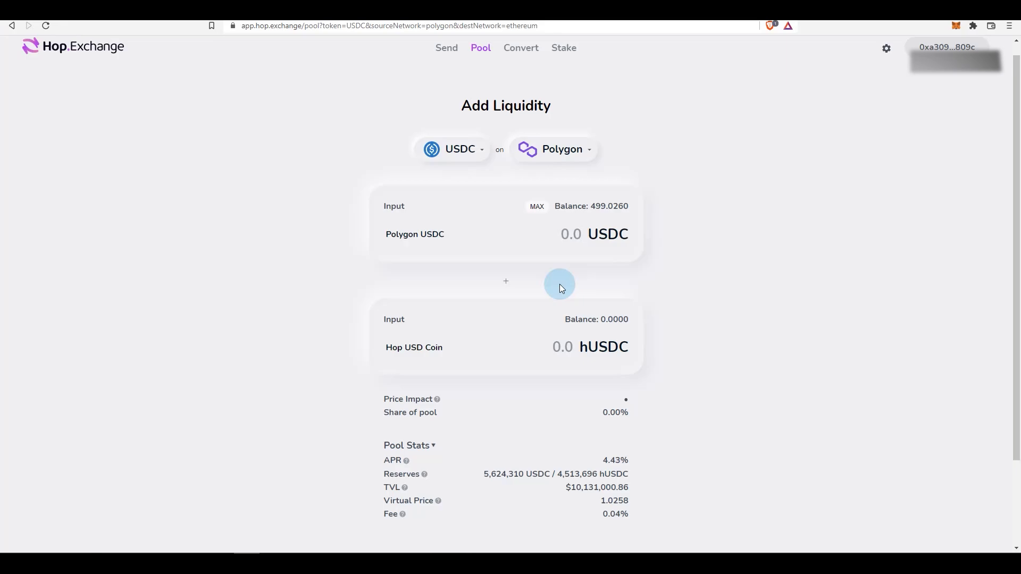
{"action": "left_click", "coordinate": [521, 48]}
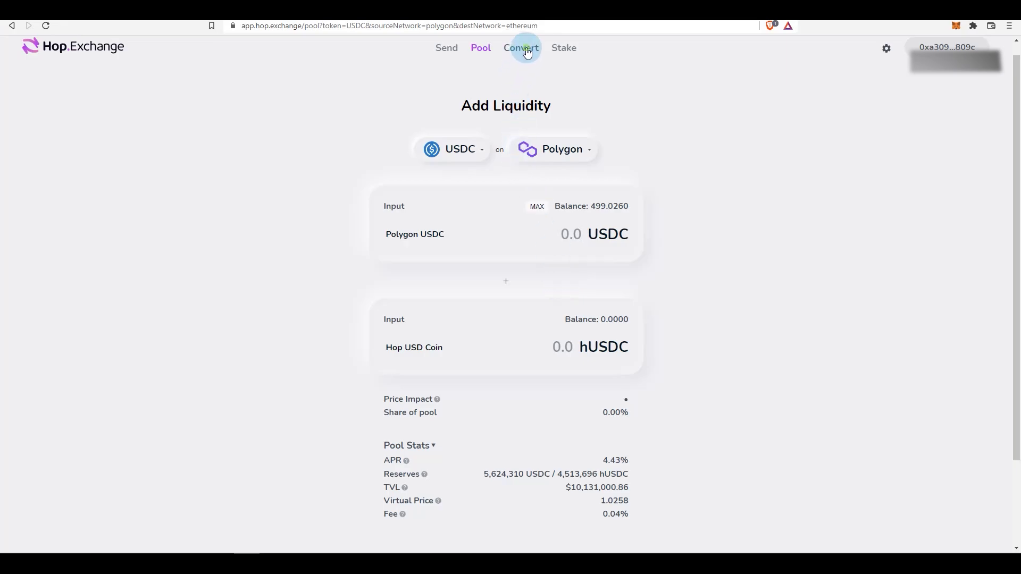
{"action": "left_click", "coordinate": [420, 166]}
{"action": "left_click", "coordinate": [453, 164]}
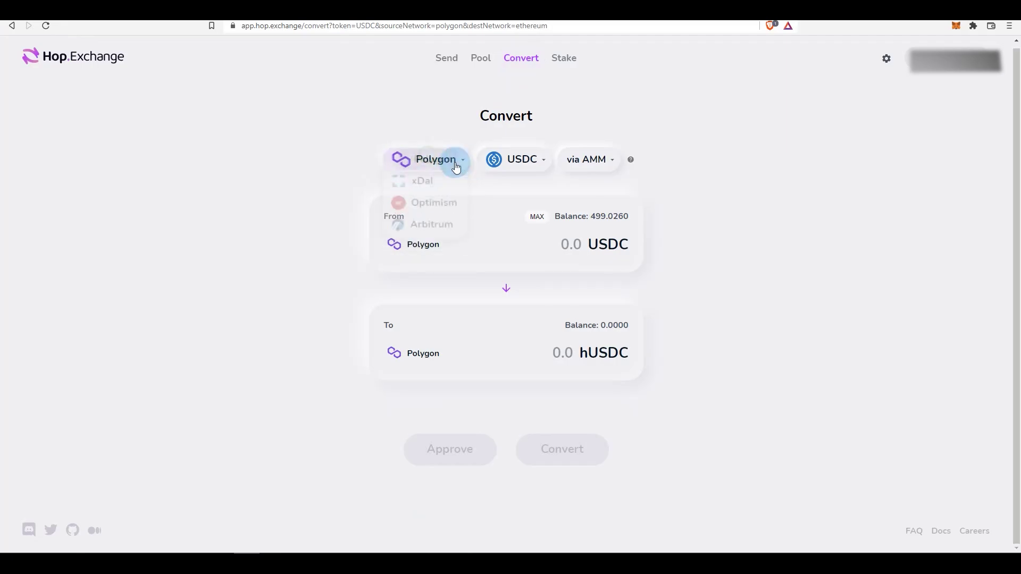
{"action": "left_click", "coordinate": [453, 170]}
{"action": "left_click", "coordinate": [487, 168]}
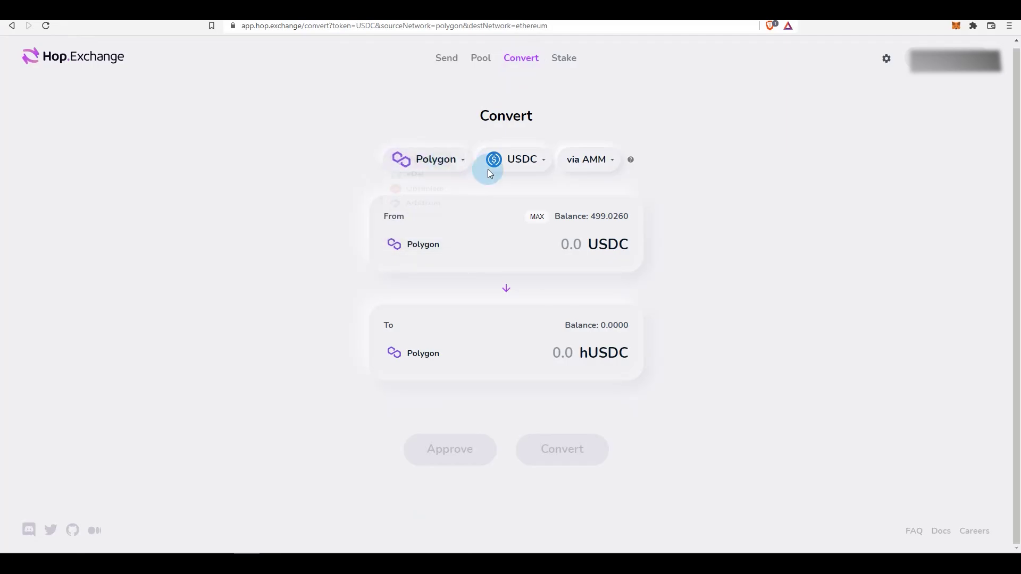
{"action": "left_click", "coordinate": [515, 160]}
{"action": "left_click", "coordinate": [513, 163]}
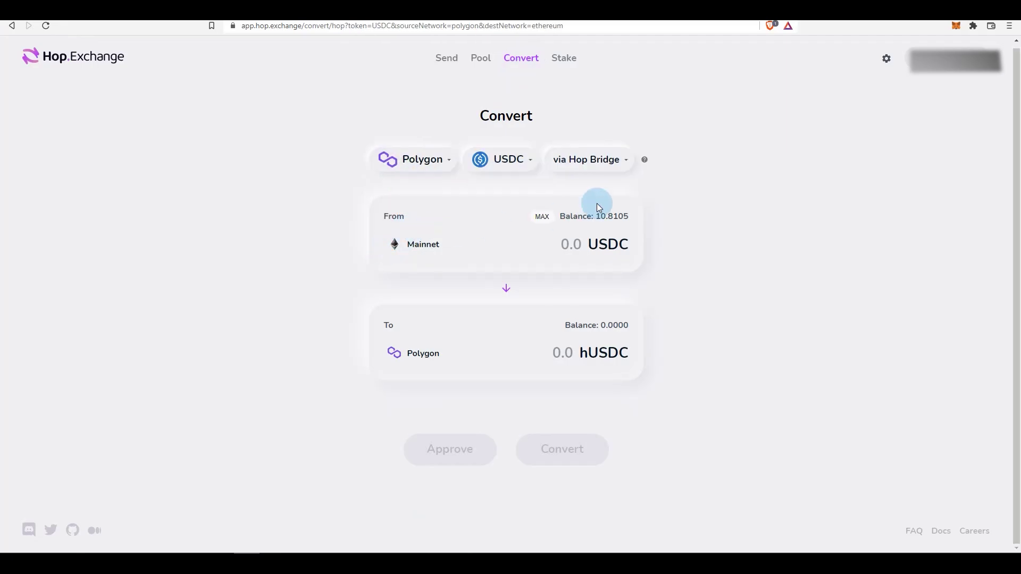
- Compare the Hop Bridge and AMM conversion routes for USDC on Polygon and select via AMM
{"action": "left_click", "coordinate": [585, 159]}
{"action": "left_click", "coordinate": [576, 166]}
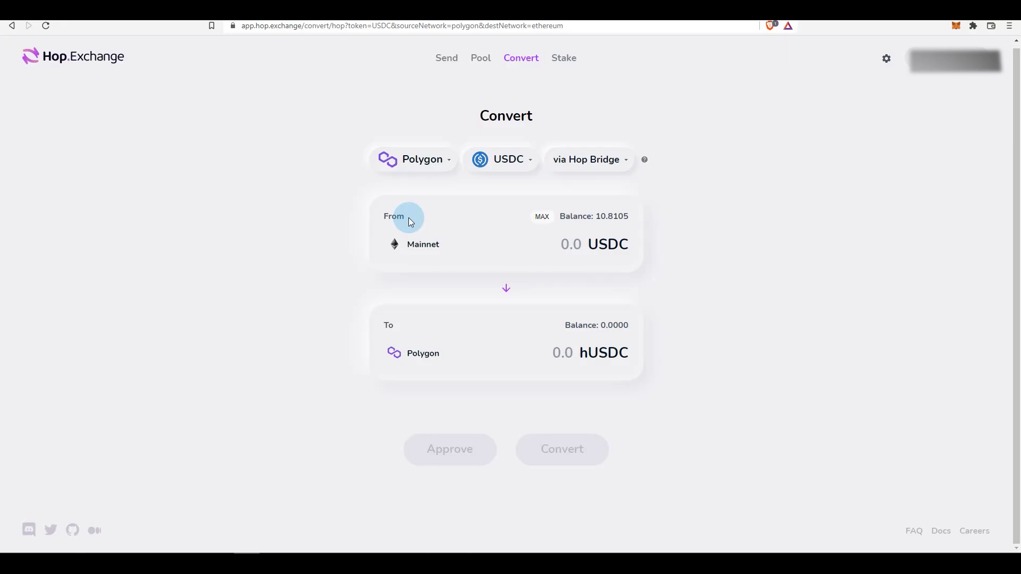
{"action": "left_click", "coordinate": [586, 169]}
{"action": "left_click", "coordinate": [587, 160]}
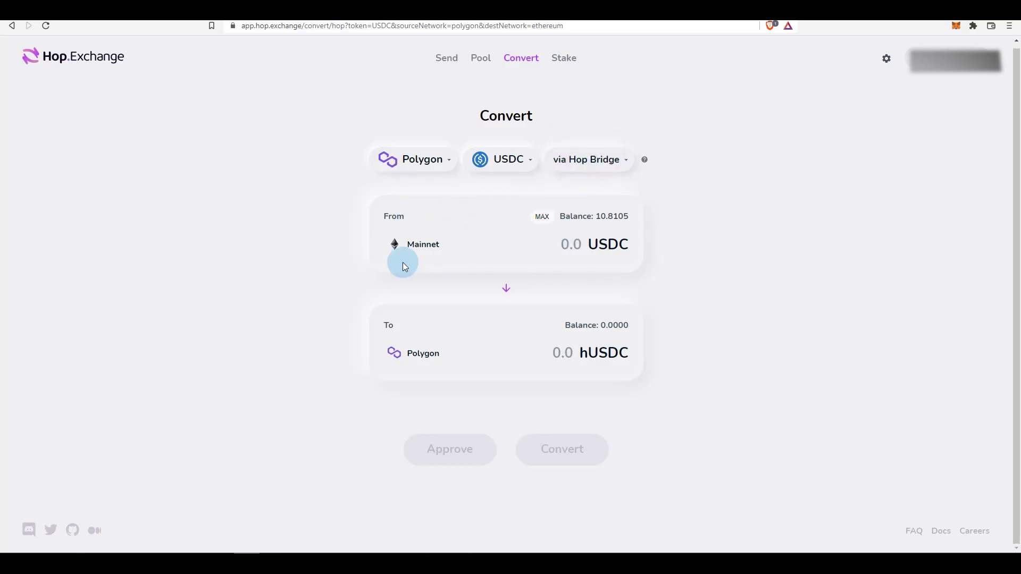
{"action": "left_click", "coordinate": [590, 162]}
{"action": "left_click", "coordinate": [585, 141]}
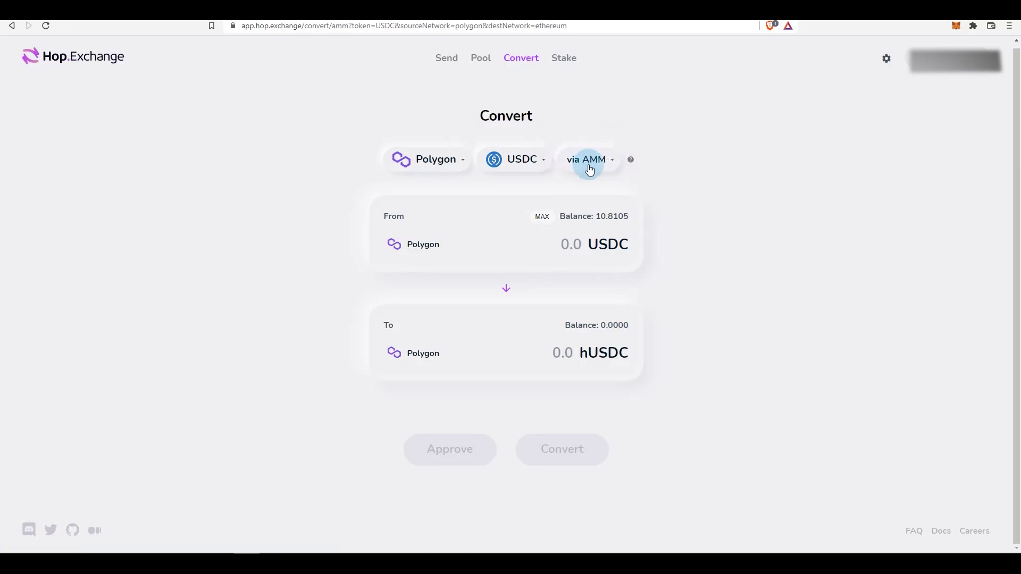
{"action": "left_click", "coordinate": [358, 237]}
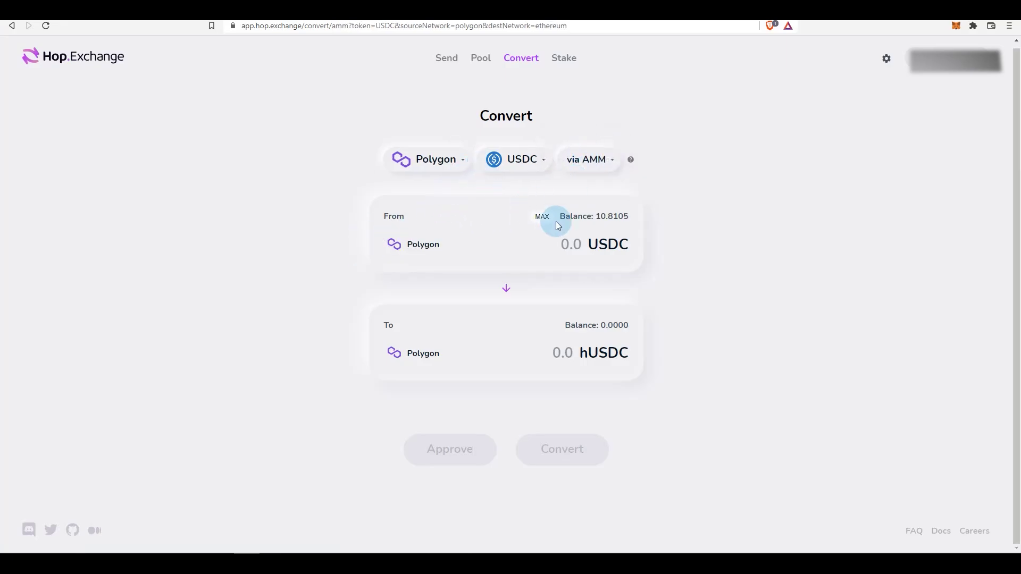
- Set the amount of Polygon USDC to convert into hUSDC to 101
{"action": "left_click", "coordinate": [578, 246]}
{"action": "type", "text": "100"}
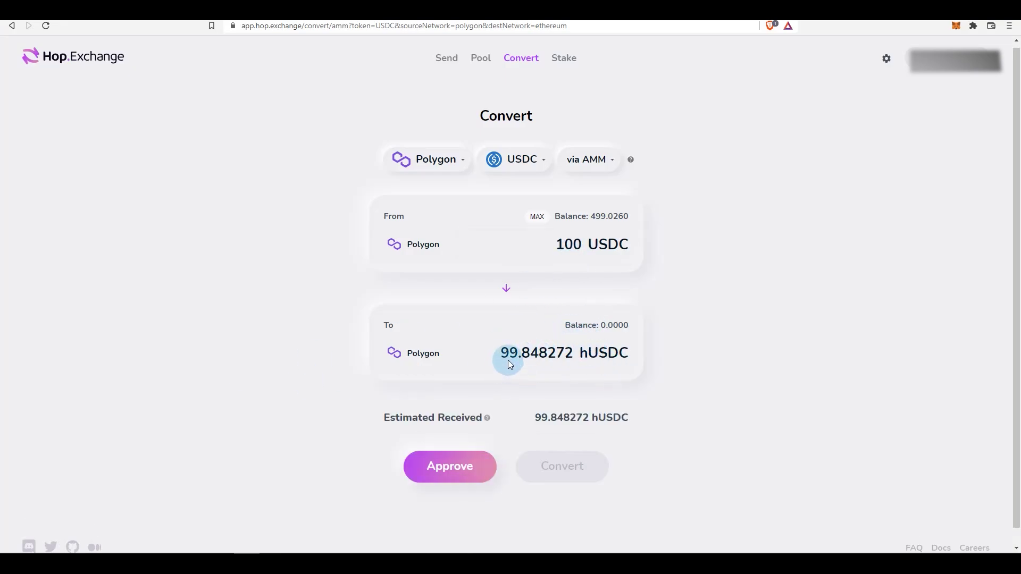
{"action": "double_click", "coordinate": [560, 246]}
{"action": "type", "text": "101"}
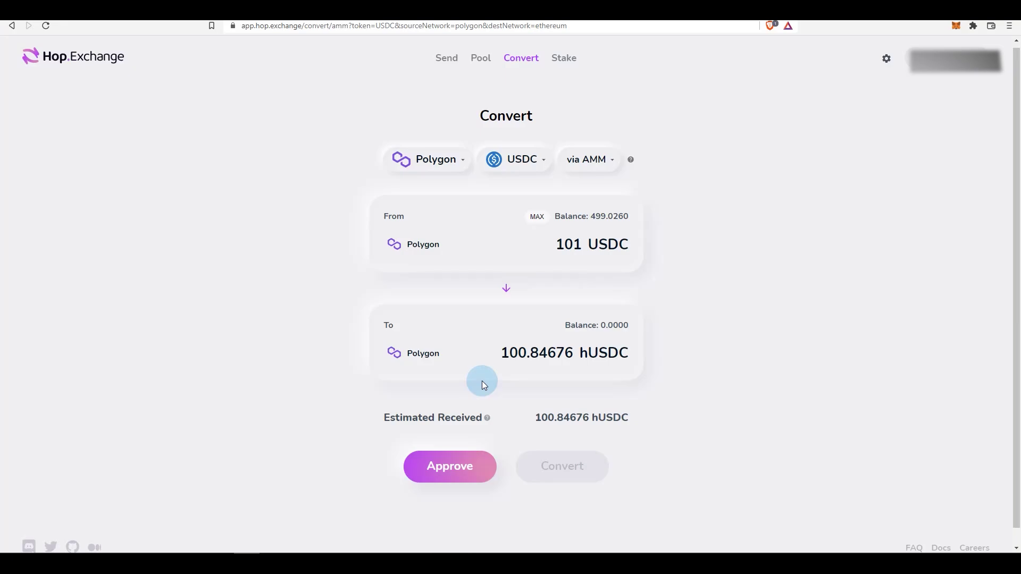
- Approve Hop to spend all USDC on Polygon for the conversion and confirm the permission in the wallet
{"action": "left_click", "coordinate": [452, 468]}
{"action": "left_click", "coordinate": [536, 272]}
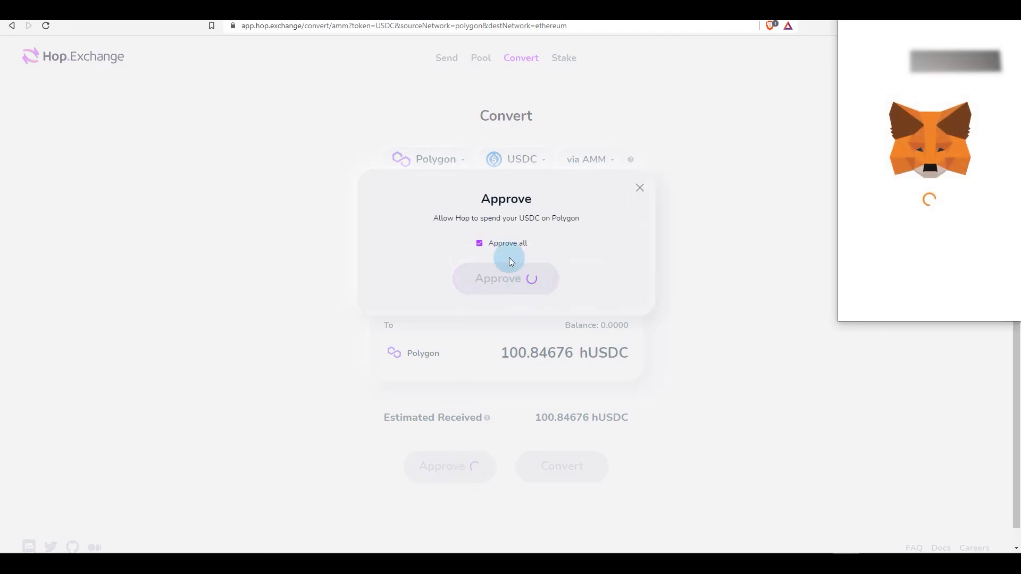
{"action": "scroll", "coordinate": [923, 218], "scroll_direction": "down", "scroll_amount": 3}
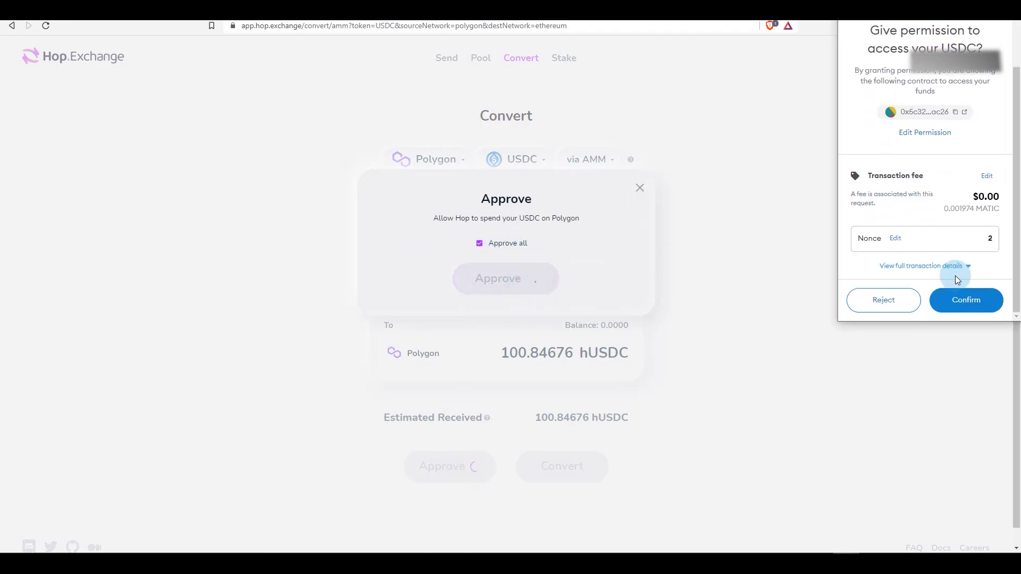
{"action": "left_click", "coordinate": [965, 299]}
{"action": "left_click", "coordinate": [699, 454]}
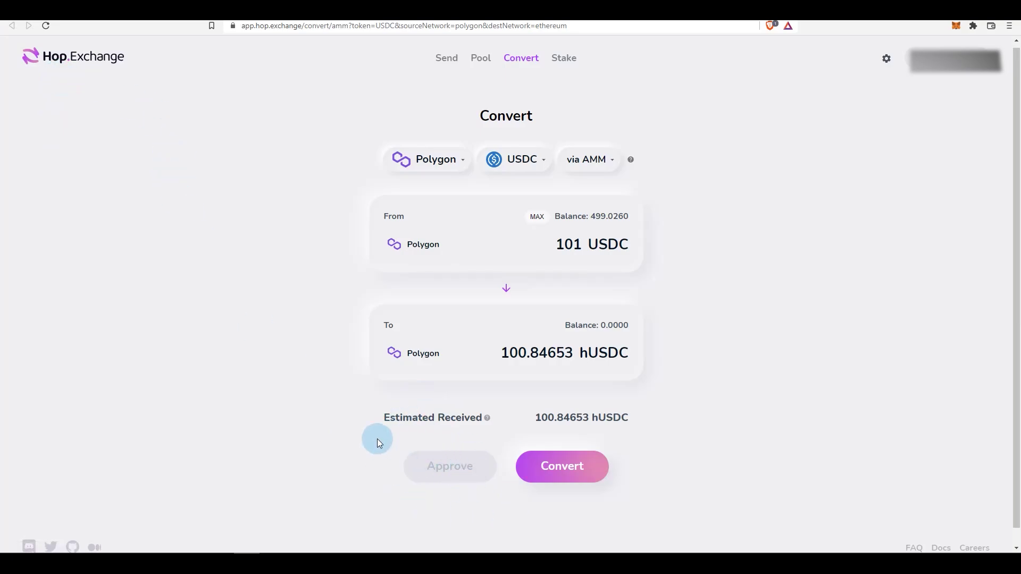
- Convert 101 Polygon USDC into hUSDC and confirm the transaction in the wallet
{"action": "left_click", "coordinate": [560, 471]}
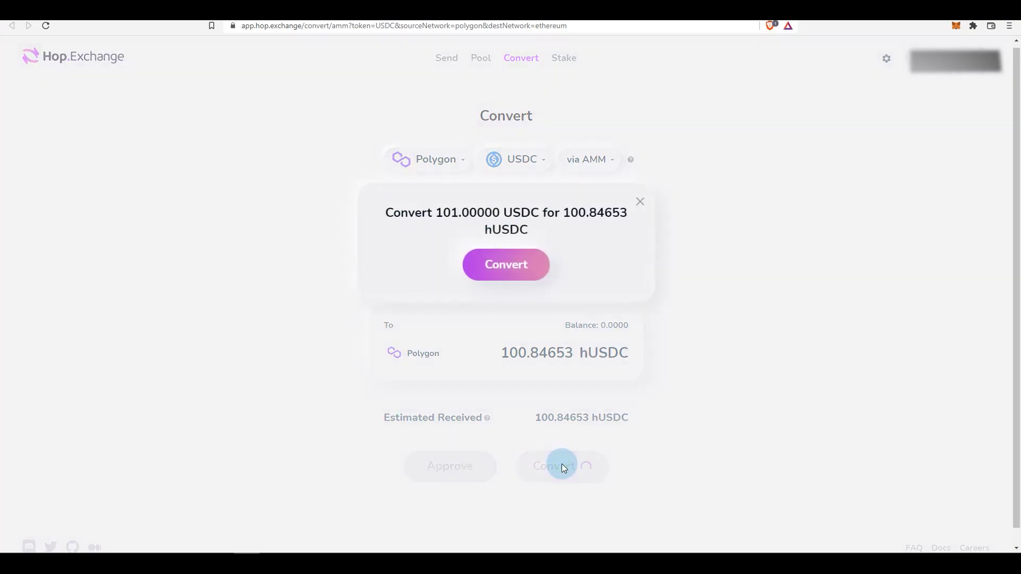
{"action": "left_click", "coordinate": [512, 276]}
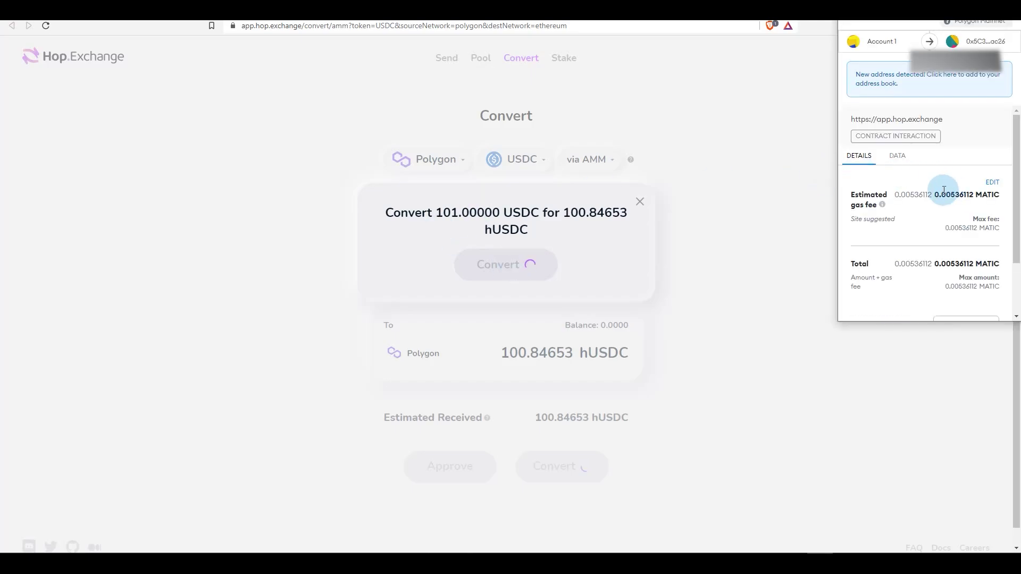
{"action": "scroll", "coordinate": [910, 200], "scroll_direction": "down", "scroll_amount": 3}
{"action": "left_click", "coordinate": [960, 293]}
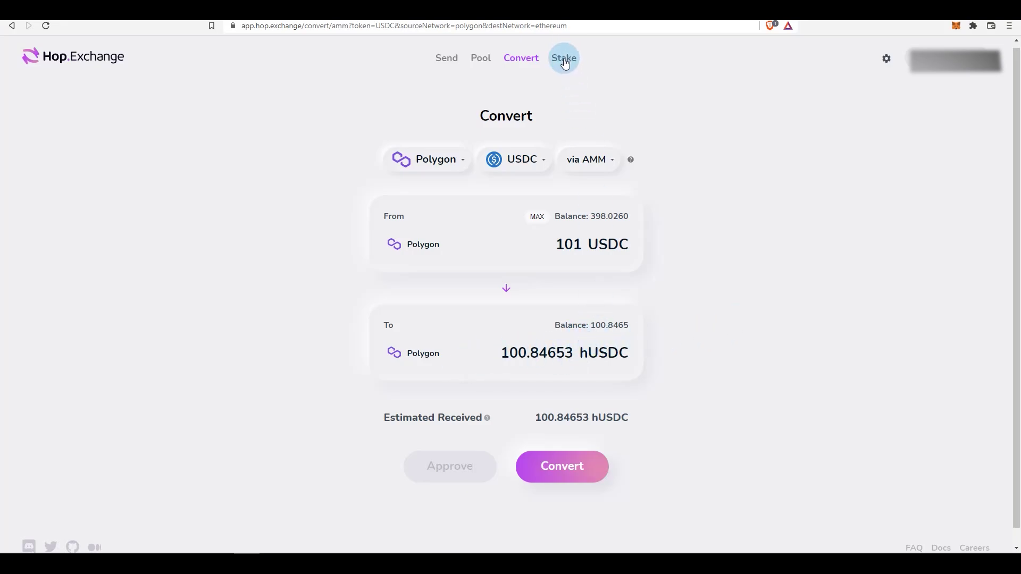
- Open the Add Liquidity page for USDC and choose Polygon as the network
{"action": "left_click", "coordinate": [481, 58]}
{"action": "right_click", "coordinate": [320, 172]}
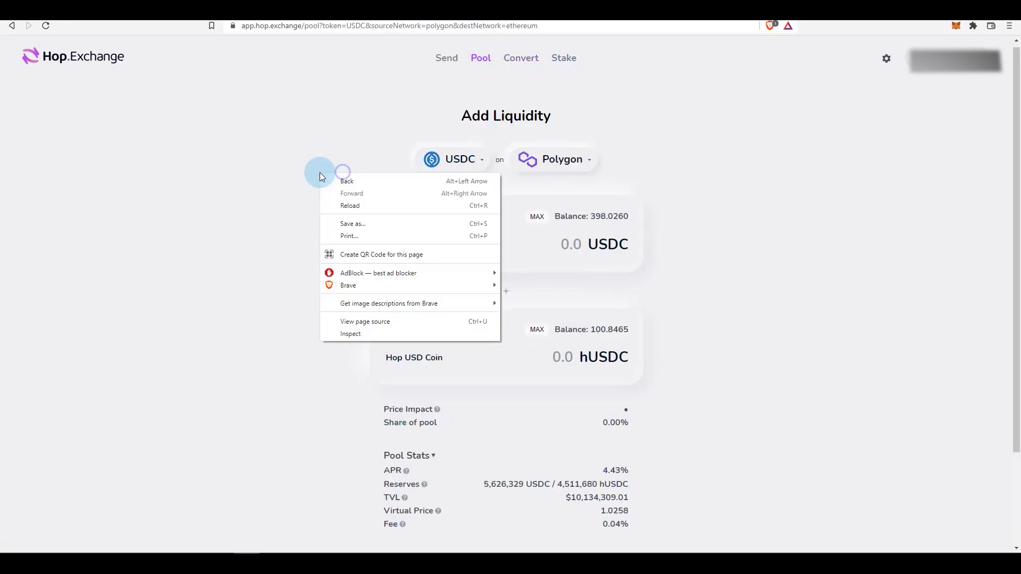
{"action": "left_click", "coordinate": [460, 139]}
{"action": "left_click", "coordinate": [458, 159]}
{"action": "left_click", "coordinate": [536, 163]}
{"action": "left_click", "coordinate": [545, 162]}
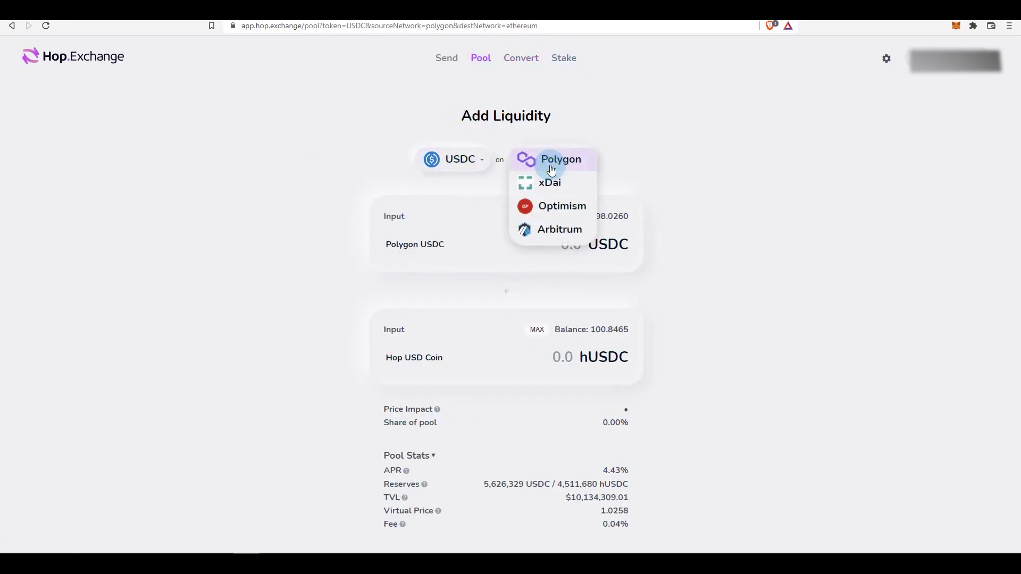
{"action": "left_click", "coordinate": [554, 164]}
{"action": "scroll", "coordinate": [440, 191], "scroll_direction": "down", "scroll_amount": 2}
{"action": "scroll", "coordinate": [417, 203], "scroll_direction": "up", "scroll_amount": 2}
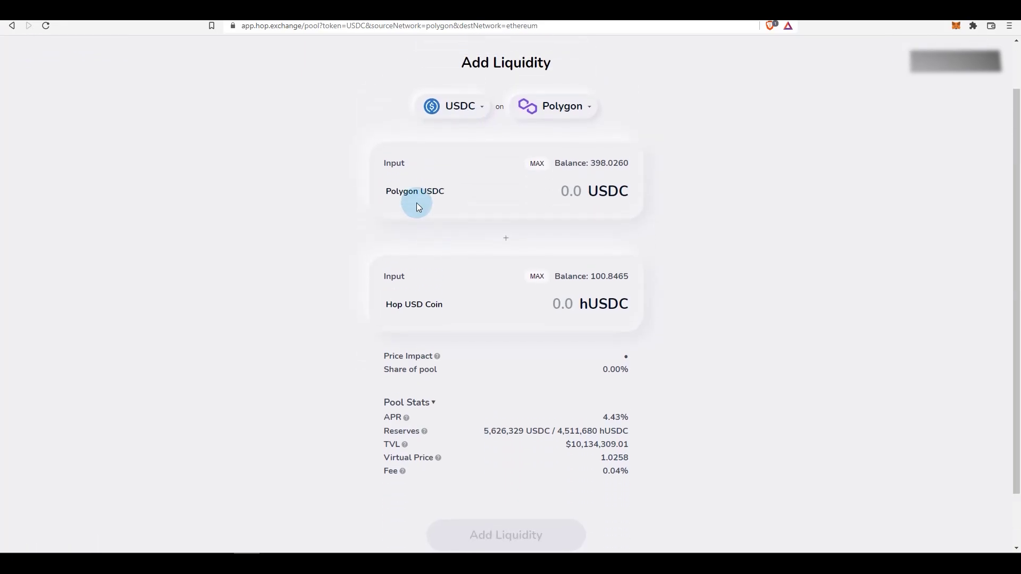
- View the MATIC liquidity pool on Polygon and switch back to the USDC pool
{"action": "left_click", "coordinate": [475, 159]}
{"action": "left_click", "coordinate": [461, 212]}
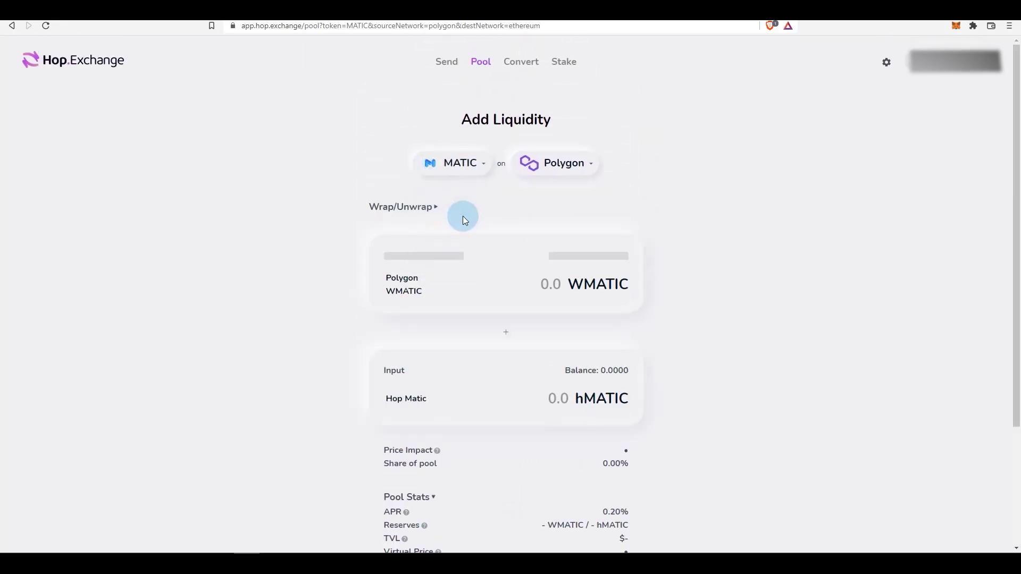
{"action": "scroll", "coordinate": [455, 139], "scroll_direction": "down", "scroll_amount": 2}
{"action": "scroll", "coordinate": [456, 155], "scroll_direction": "up", "scroll_amount": 2}
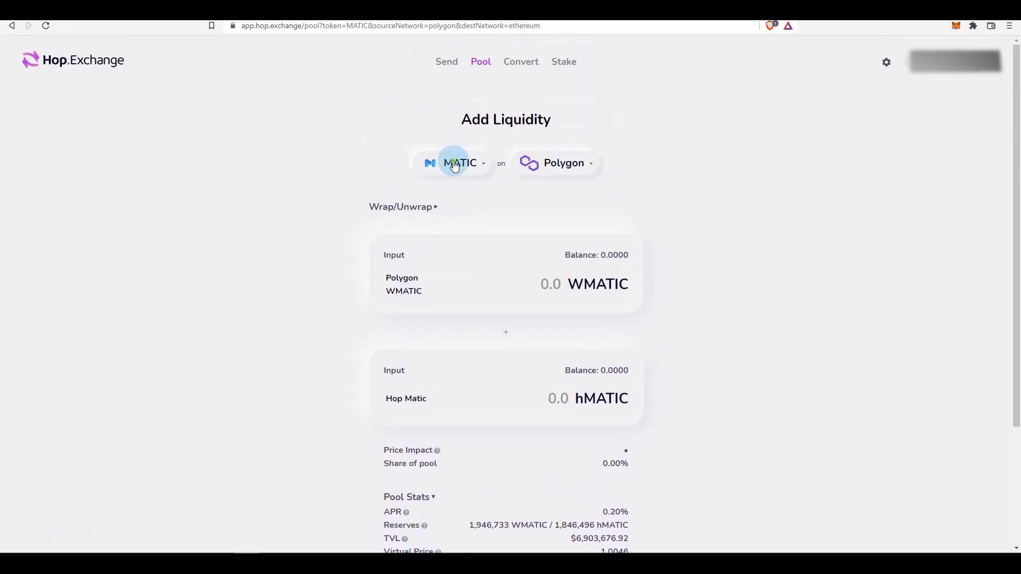
{"action": "left_click", "coordinate": [456, 162]}
{"action": "left_click", "coordinate": [454, 116]}
- Set the liquidity amounts to 100 USDC and 100 hUSDC
{"action": "scroll", "coordinate": [447, 256], "scroll_direction": "down", "scroll_amount": 2}
{"action": "left_click", "coordinate": [407, 294]}
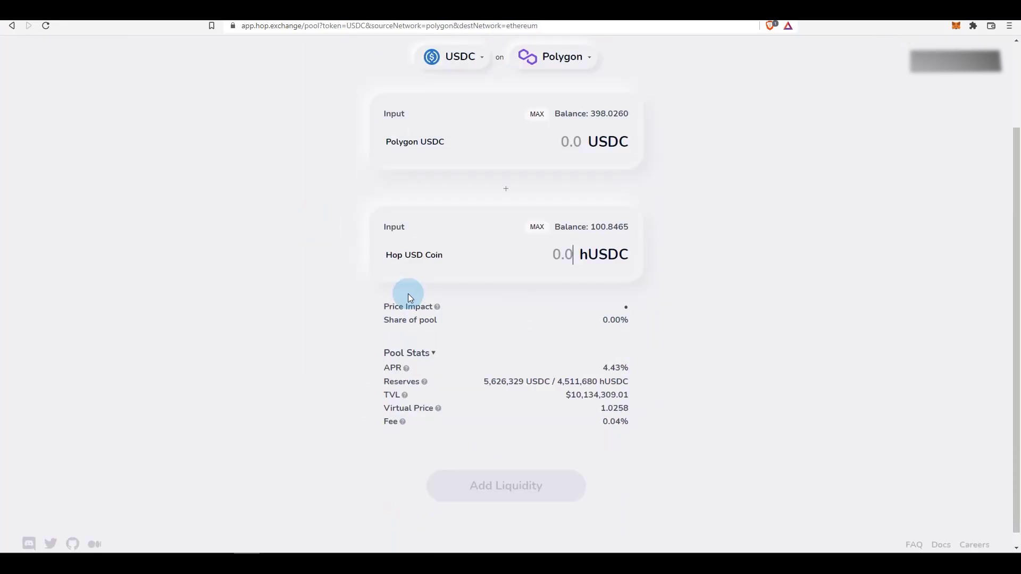
{"action": "type", "text": "100"}
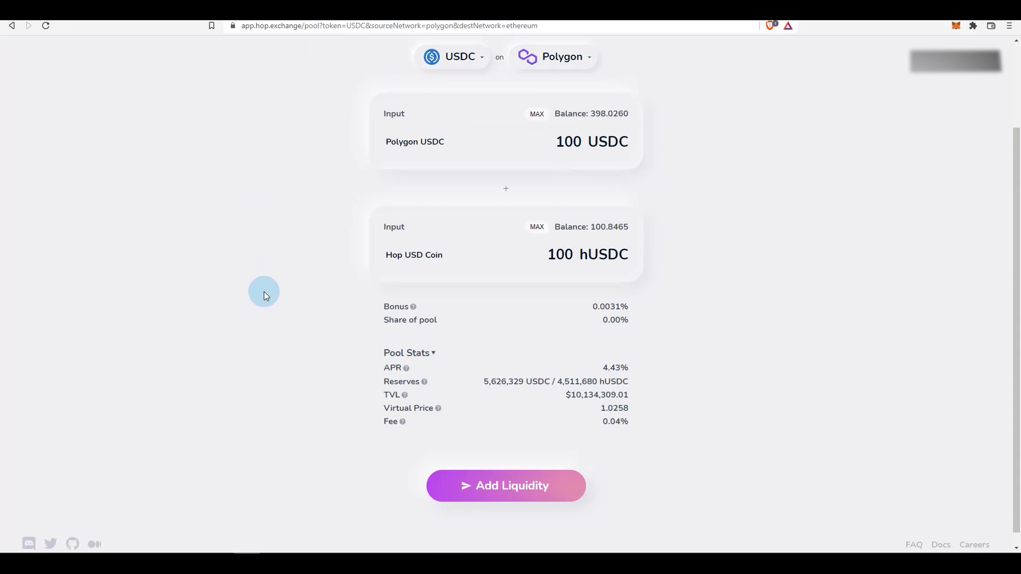
- Add the 100 USDC and 100 hUSDC to the Polygon liquidity pool and confirm the transaction in the wallet
{"action": "left_click", "coordinate": [510, 487]}
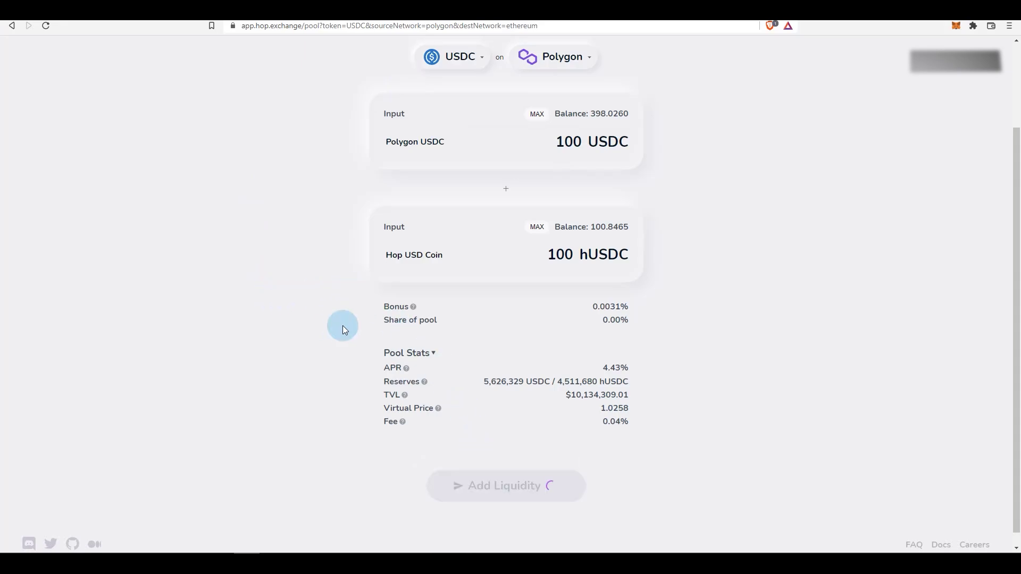
{"action": "left_click", "coordinate": [505, 278]}
{"action": "left_click", "coordinate": [981, 307]}
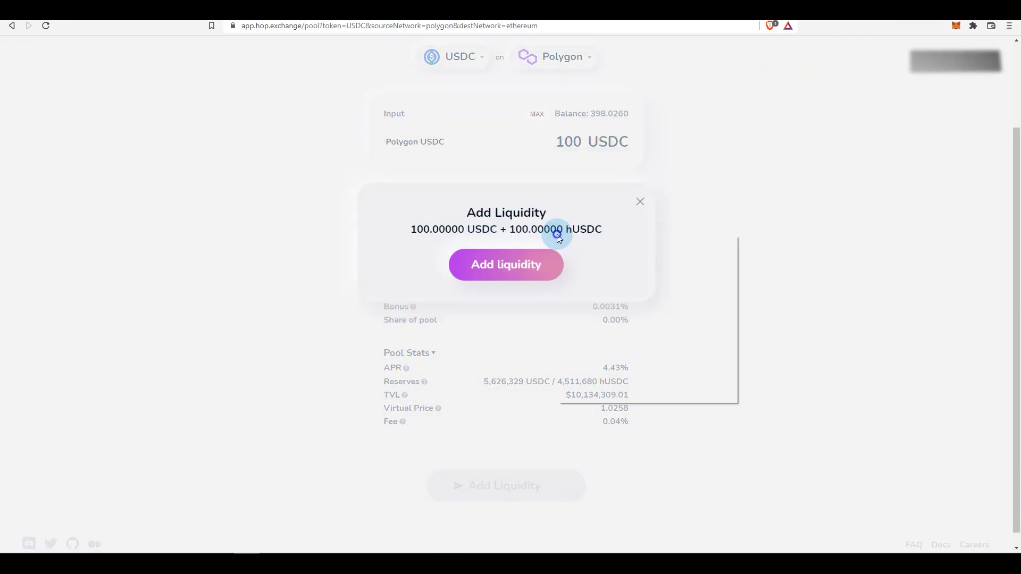
{"action": "right_click", "coordinate": [557, 234]}
{"action": "left_click", "coordinate": [549, 232]}
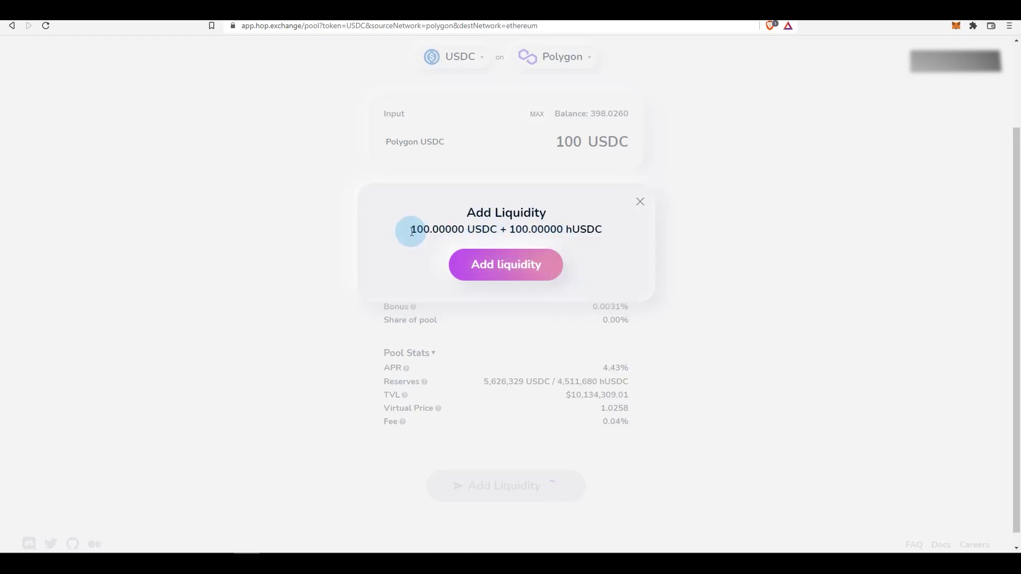
{"action": "left_click_drag", "start_coordinate": [410, 229], "coordinate": [471, 229]}
{"action": "left_click", "coordinate": [495, 223]}
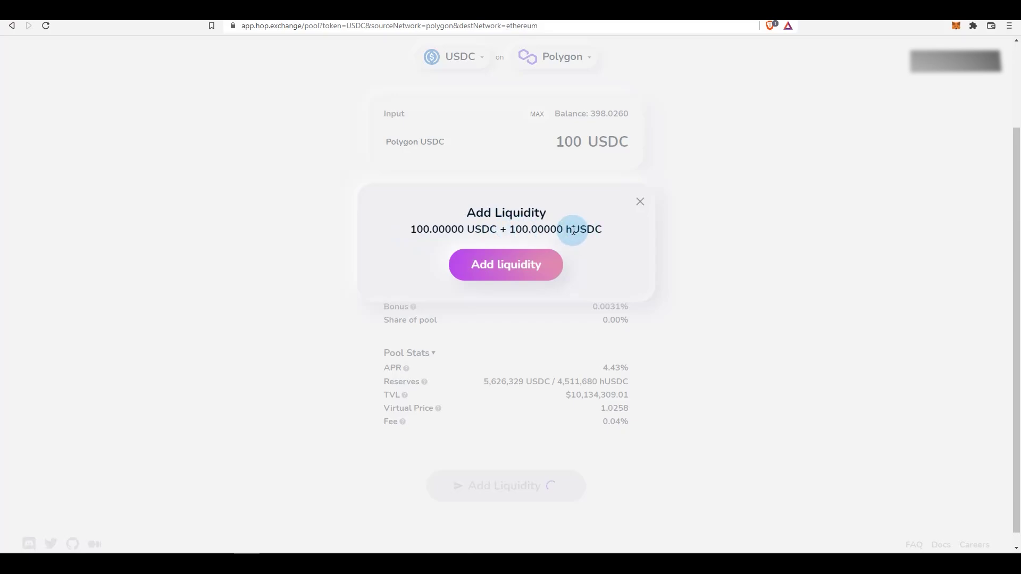
{"action": "left_click", "coordinate": [531, 263]}
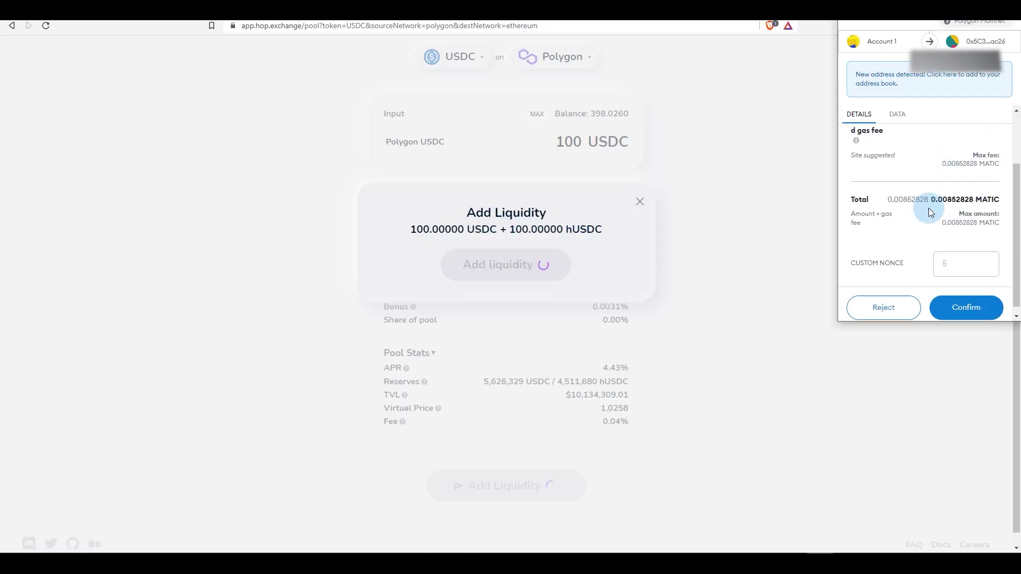
{"action": "left_click", "coordinate": [966, 303]}
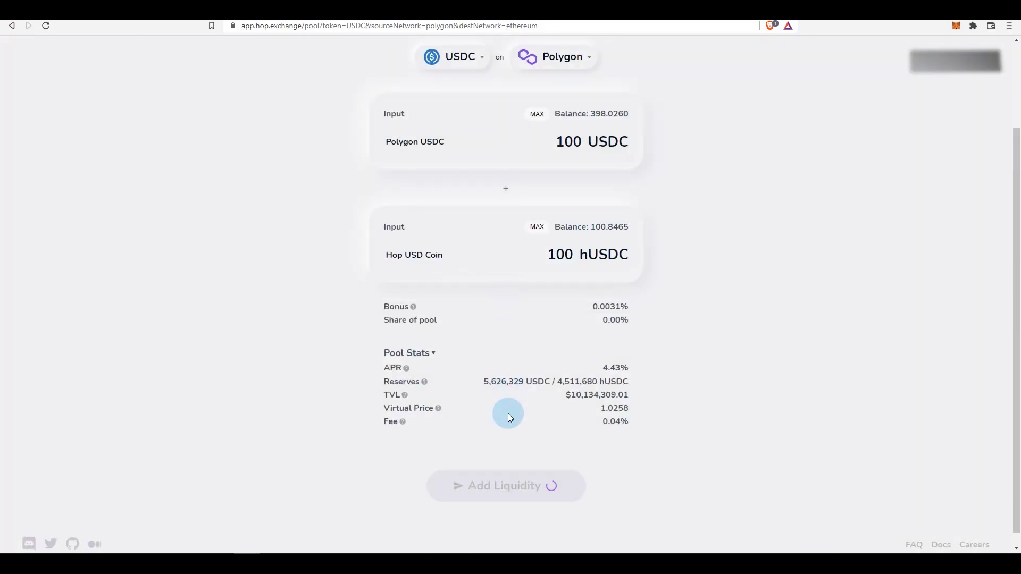
- Examine the USDC/hUSDC liquidity position and pool share on the Add Liquidity page
{"action": "scroll", "coordinate": [508, 413], "scroll_direction": "down", "scroll_amount": 1}
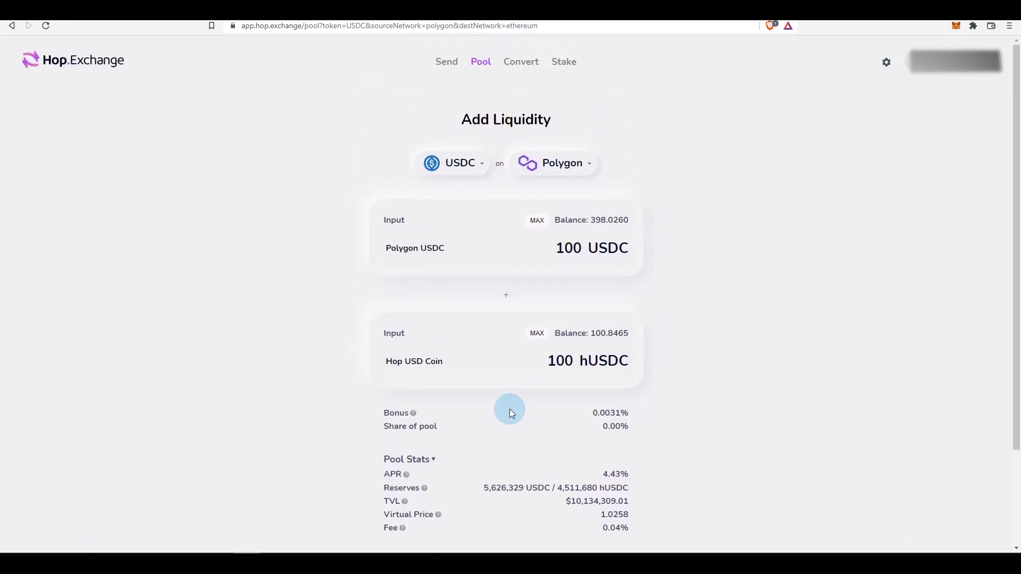
{"action": "scroll", "coordinate": [509, 409], "scroll_direction": "down", "scroll_amount": 5}
{"action": "scroll", "coordinate": [371, 384], "scroll_direction": "up", "scroll_amount": 1}
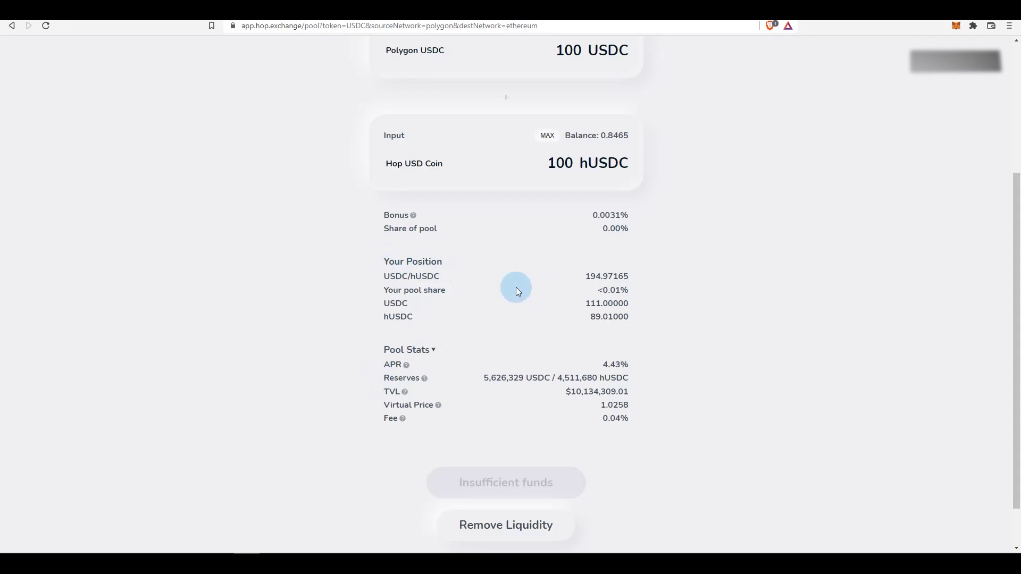
{"action": "left_click_drag", "start_coordinate": [382, 275], "coordinate": [577, 275]}
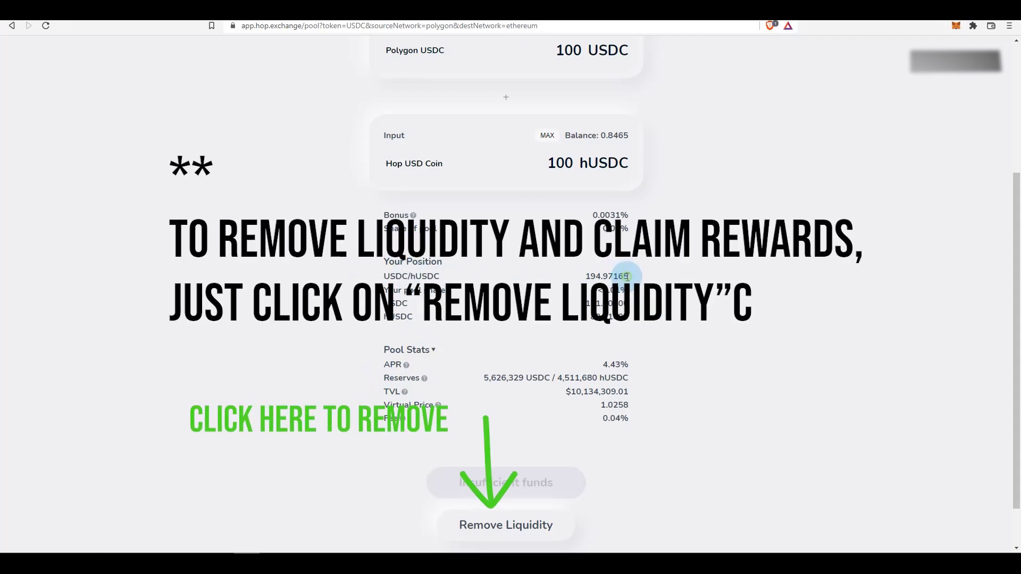
{"action": "left_click", "coordinate": [398, 291]}
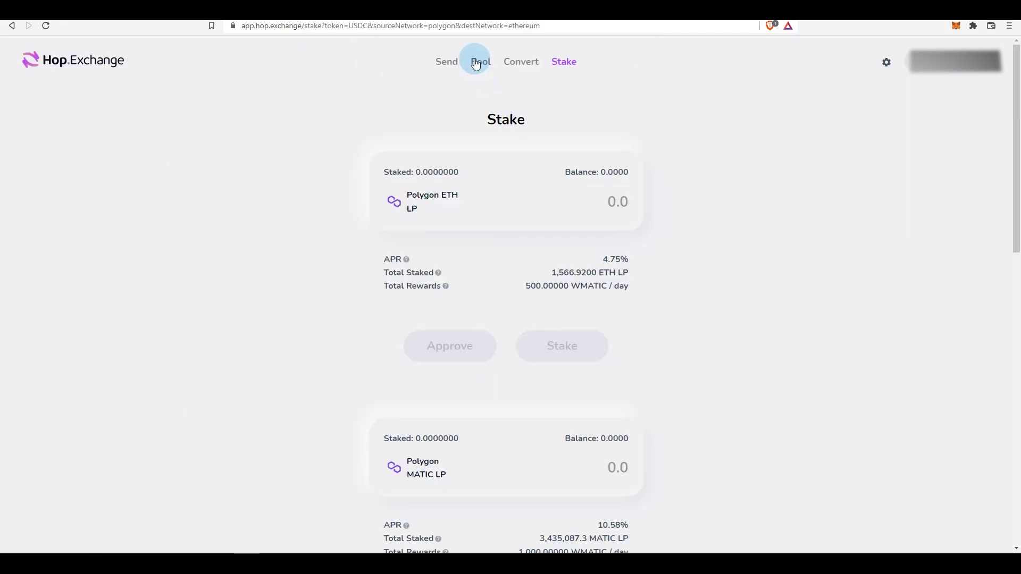
- Switch the Add Liquidity page to MATIC on Polygon and expand the Wrap/Unwrap section
{"action": "left_click", "coordinate": [478, 61]}
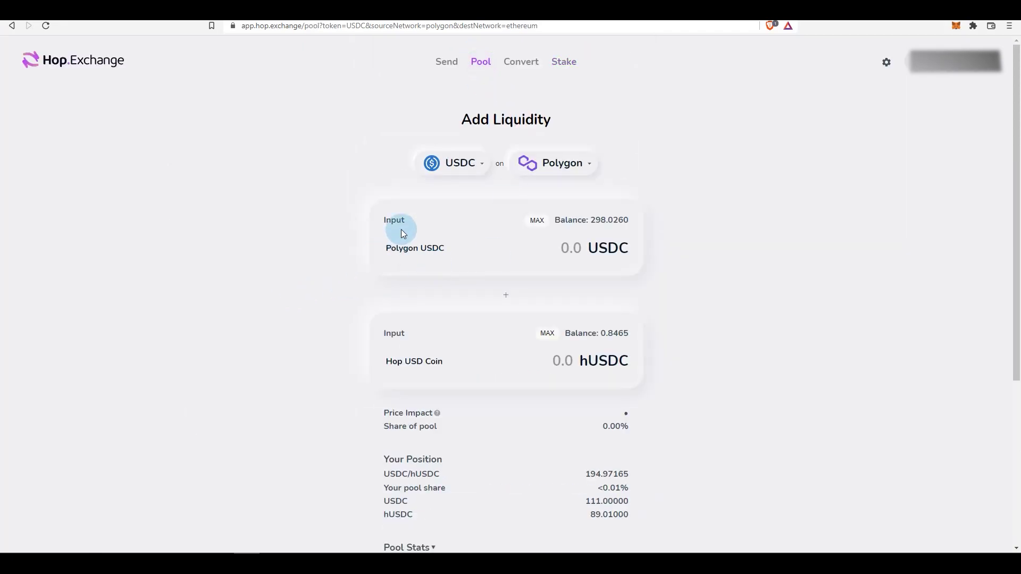
{"action": "left_click", "coordinate": [452, 163]}
{"action": "left_click", "coordinate": [470, 211]}
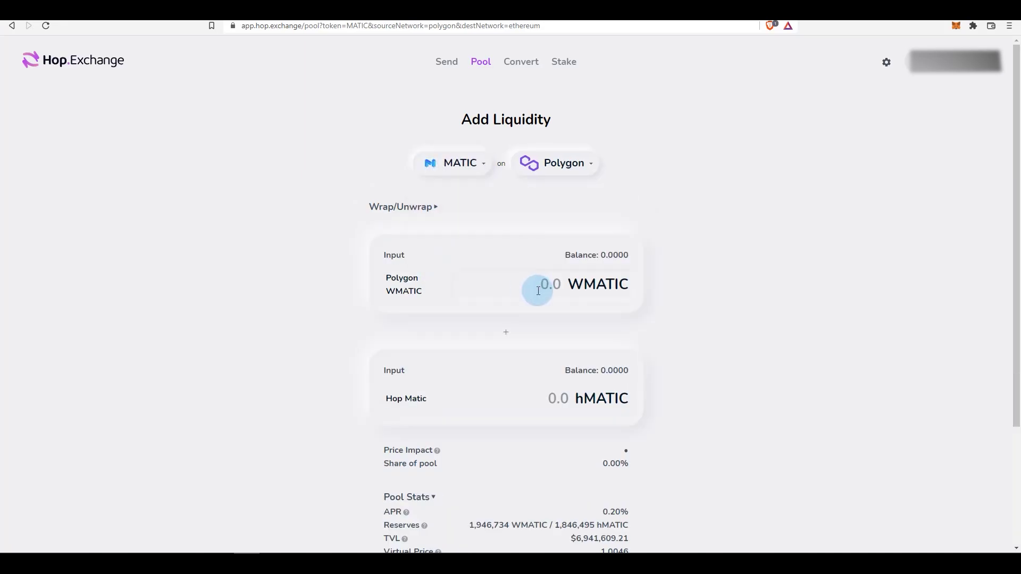
{"action": "left_click", "coordinate": [418, 211]}
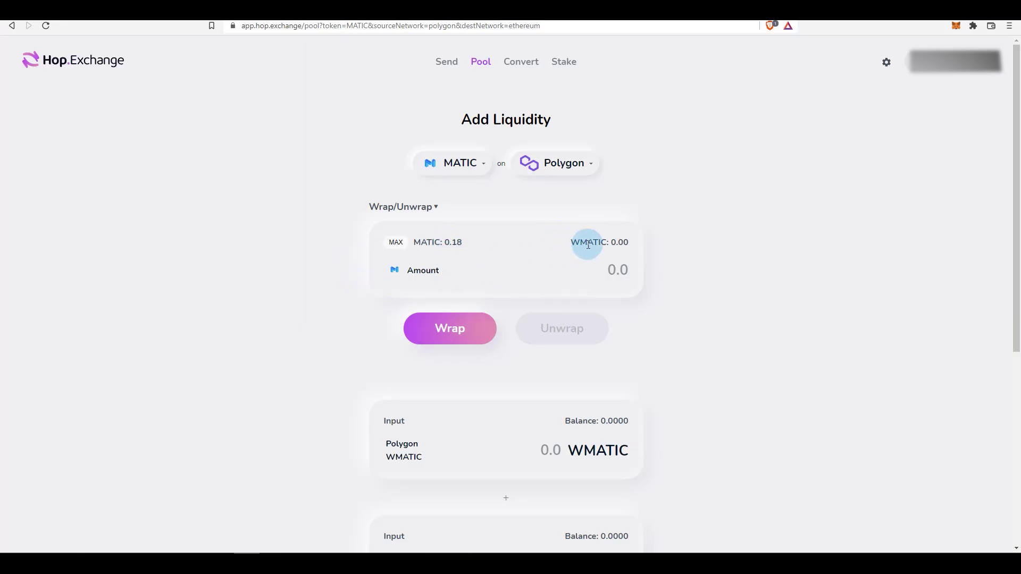
- Set the amount of MATIC to wrap to 20 and look over the WMATIC and hMATIC inputs
{"action": "scroll", "coordinate": [543, 248], "scroll_direction": "down", "scroll_amount": 1}
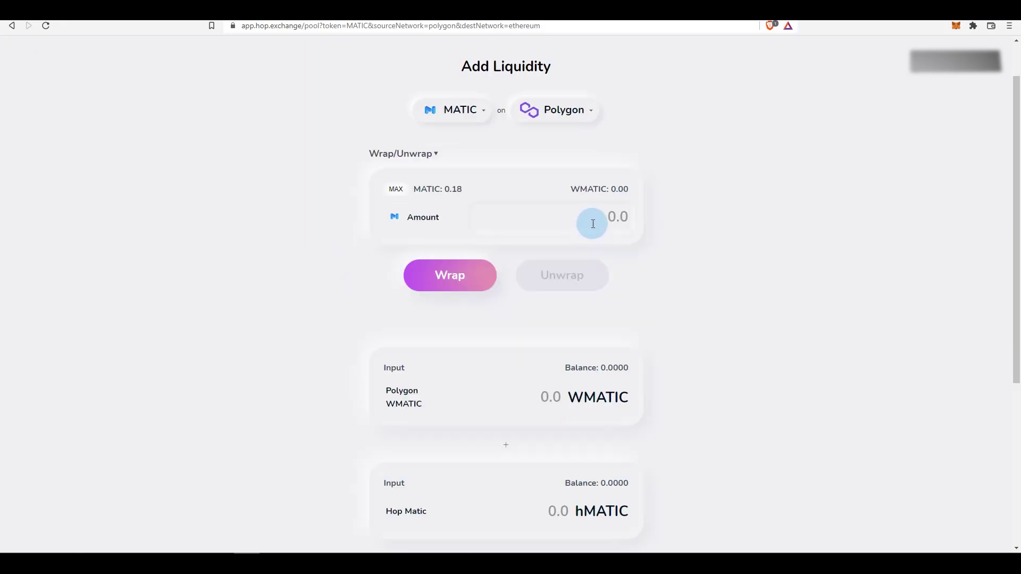
{"action": "left_click", "coordinate": [575, 227]}
{"action": "type", "text": "20"}
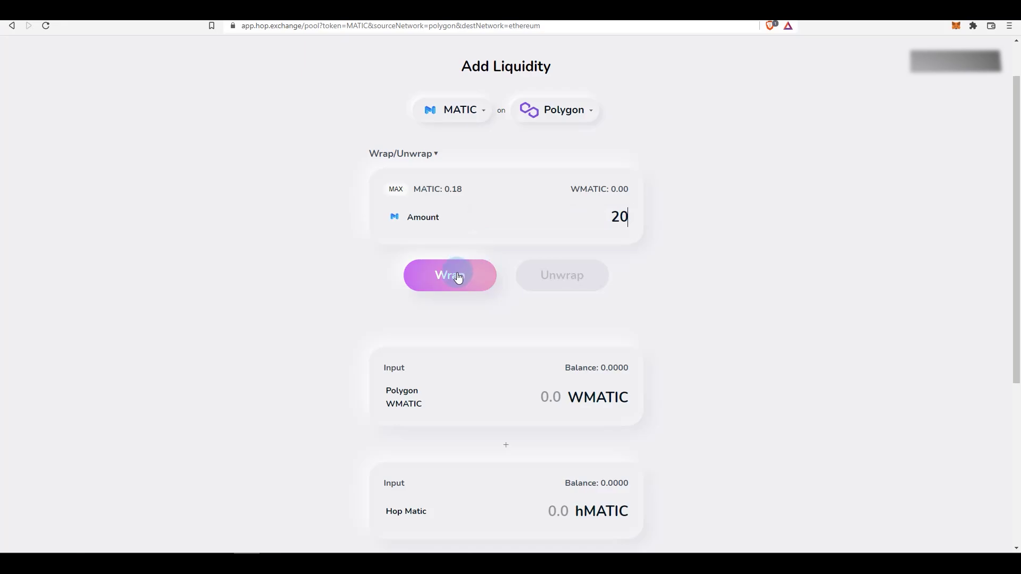
{"action": "scroll", "coordinate": [478, 261], "scroll_direction": "down", "scroll_amount": 3}
{"action": "scroll", "coordinate": [520, 265], "scroll_direction": "up", "scroll_amount": 4}
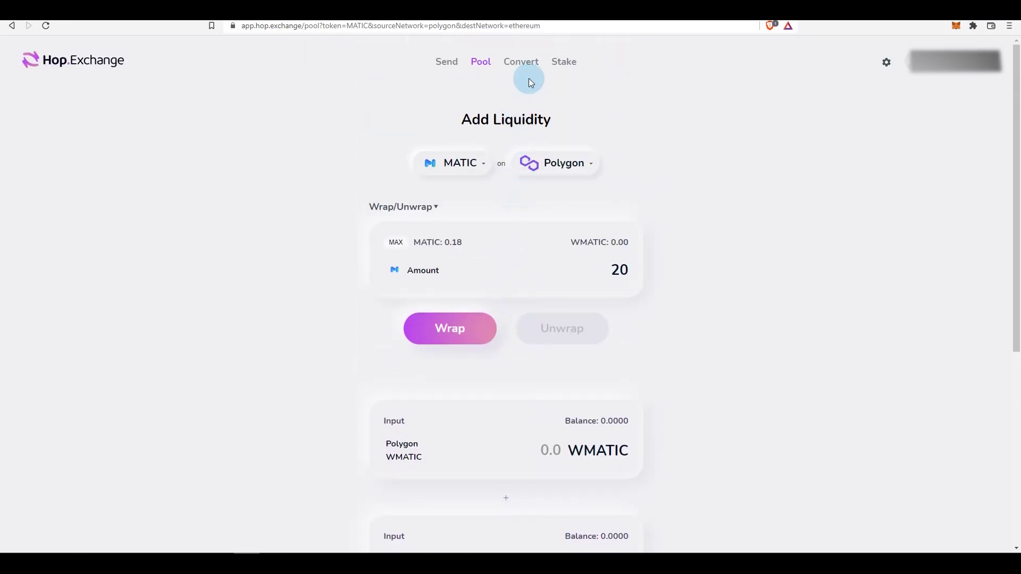
{"action": "scroll", "coordinate": [586, 279], "scroll_direction": "down", "scroll_amount": 3}
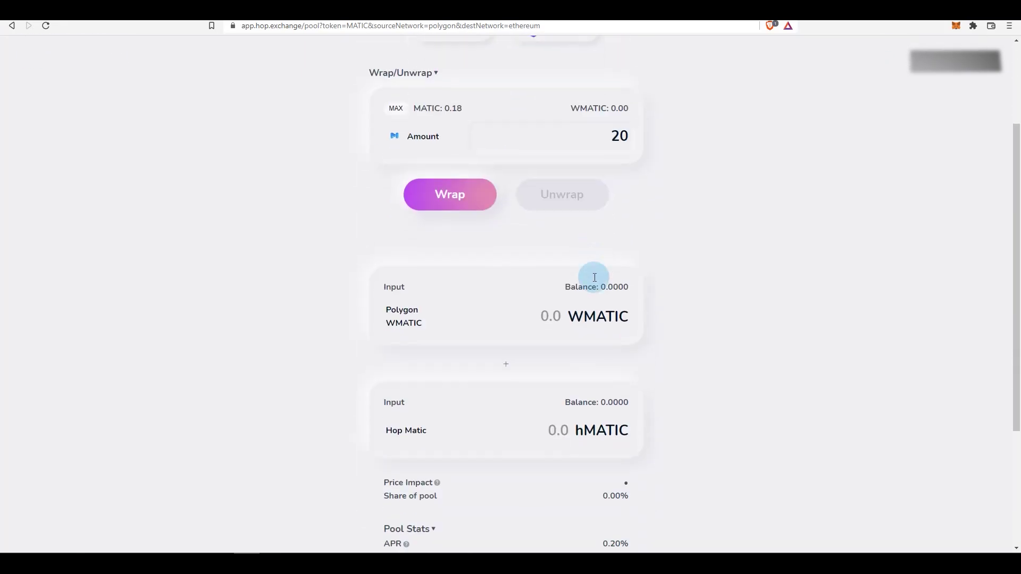
{"action": "scroll", "coordinate": [518, 98], "scroll_direction": "up", "scroll_amount": 3}
- Open the Convert page for MATIC on Polygon and look through its network and token choices
{"action": "left_click", "coordinate": [521, 61]}
{"action": "left_click", "coordinate": [425, 163]}
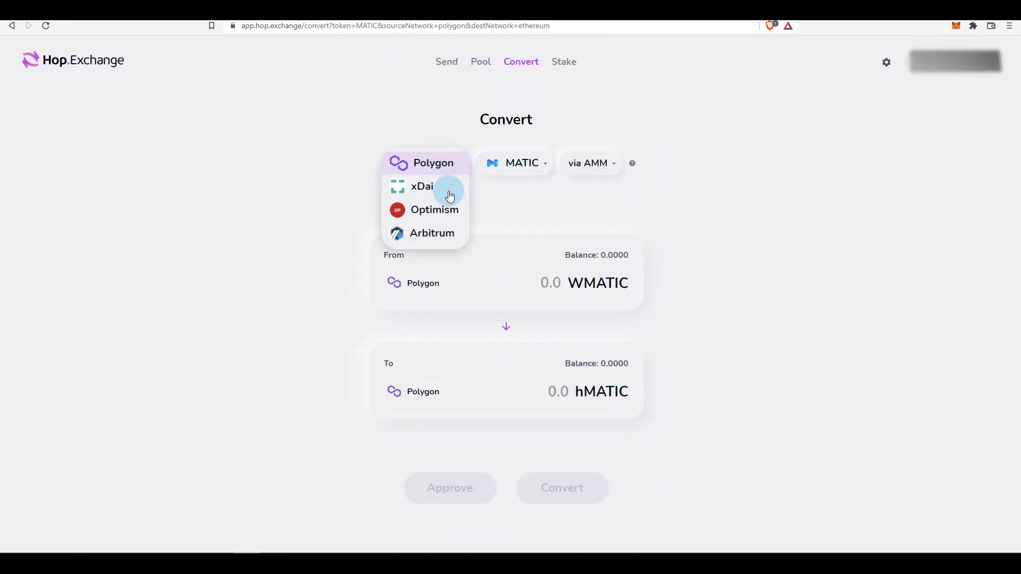
{"action": "left_click", "coordinate": [429, 164]}
{"action": "left_click", "coordinate": [519, 164]}
{"action": "left_click", "coordinate": [518, 169]}
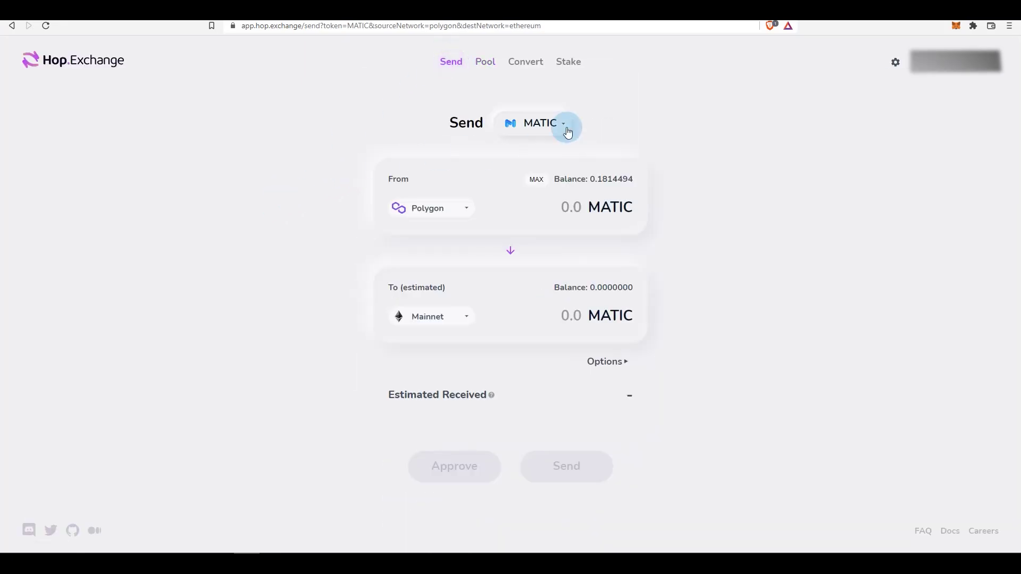
- Compare the Stake page with the MATIC Add Liquidity page on Polygon
{"action": "left_click", "coordinate": [568, 61]}
{"action": "left_click", "coordinate": [473, 69]}
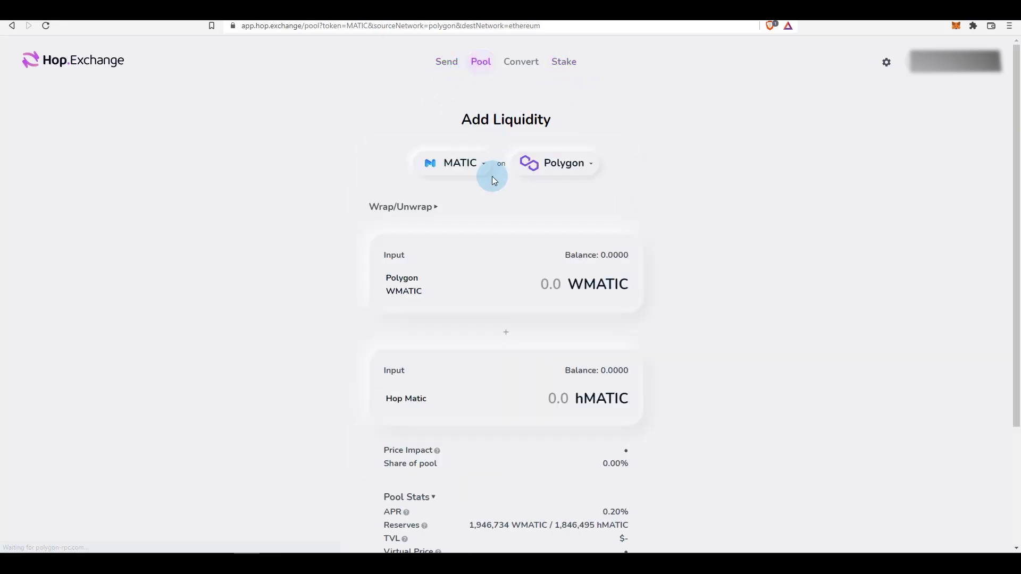
{"action": "left_click", "coordinate": [563, 64]}
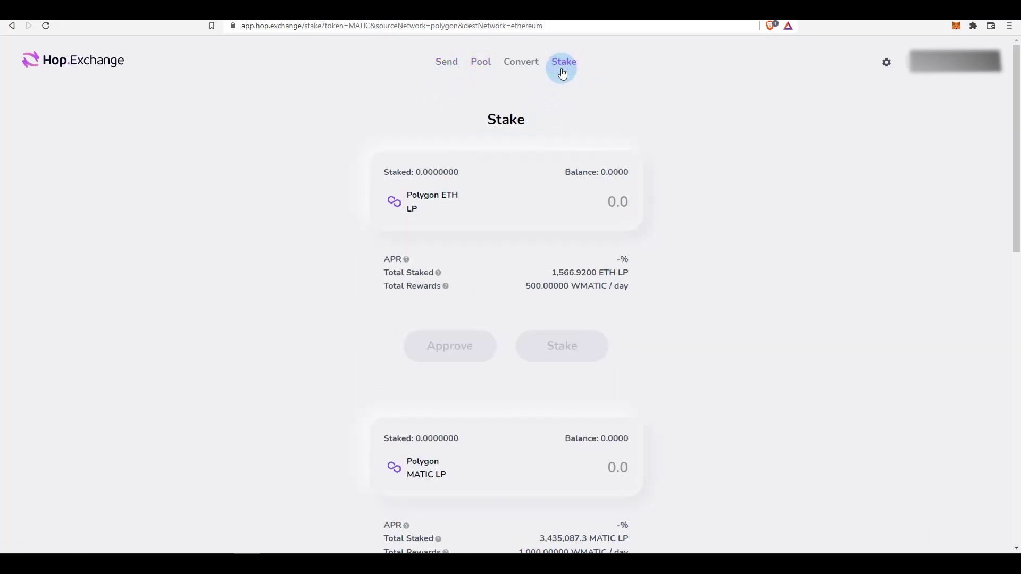
{"action": "left_click", "coordinate": [472, 63]}
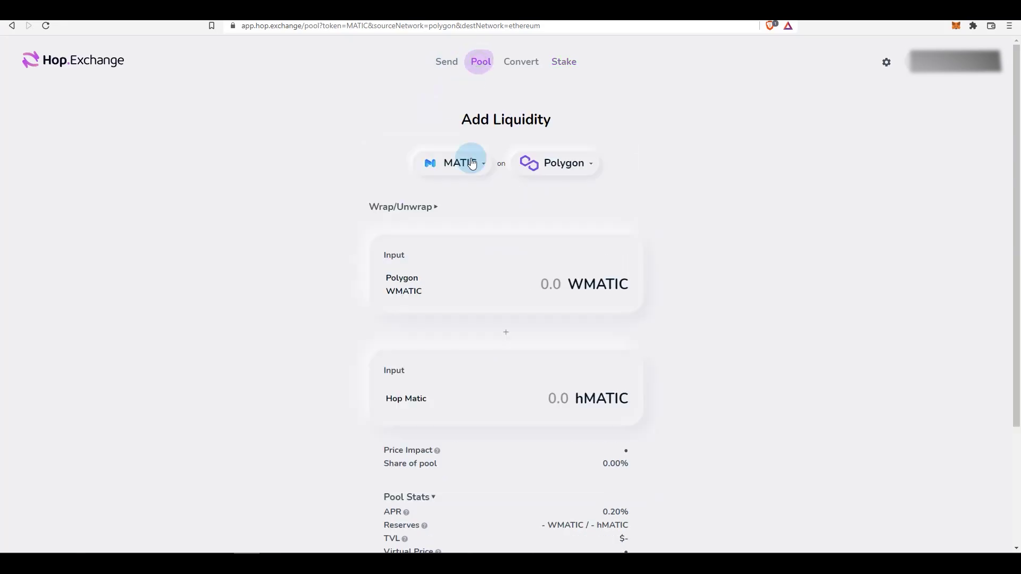
{"action": "scroll", "coordinate": [444, 298], "scroll_direction": "down", "scroll_amount": 1}
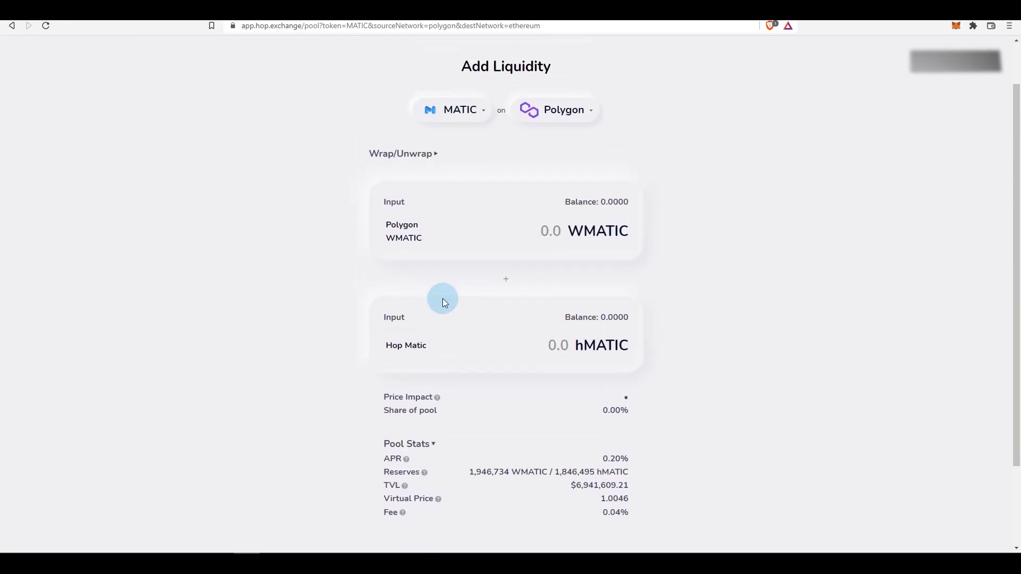
{"action": "scroll", "coordinate": [531, 94], "scroll_direction": "up", "scroll_amount": 1}
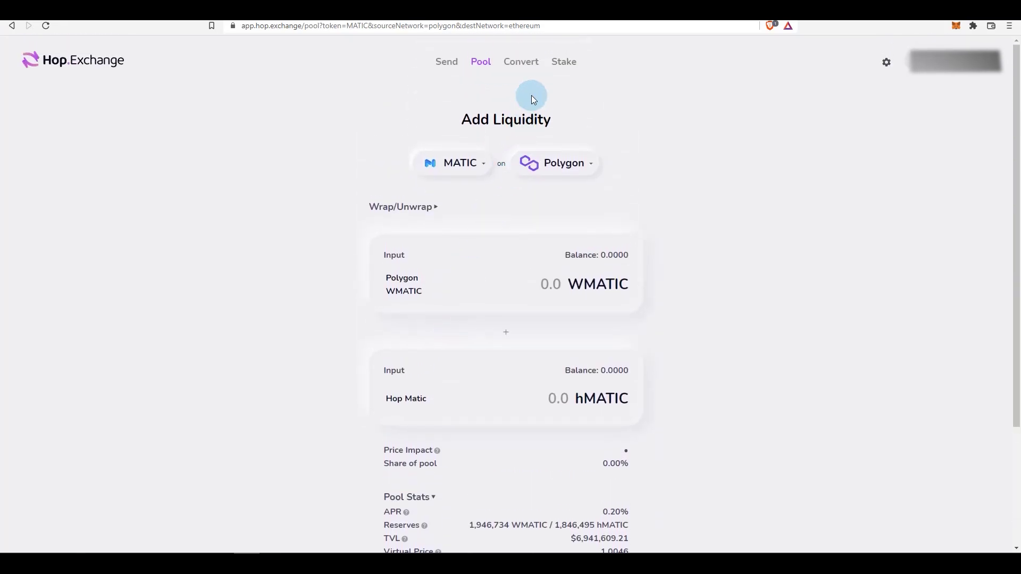
- Examine the APR and rewards of the Polygon MATIC and USDC LP staking pools and return to the Send page
{"action": "left_click", "coordinate": [563, 62]}
{"action": "scroll", "coordinate": [701, 322], "scroll_direction": "down", "scroll_amount": 10}
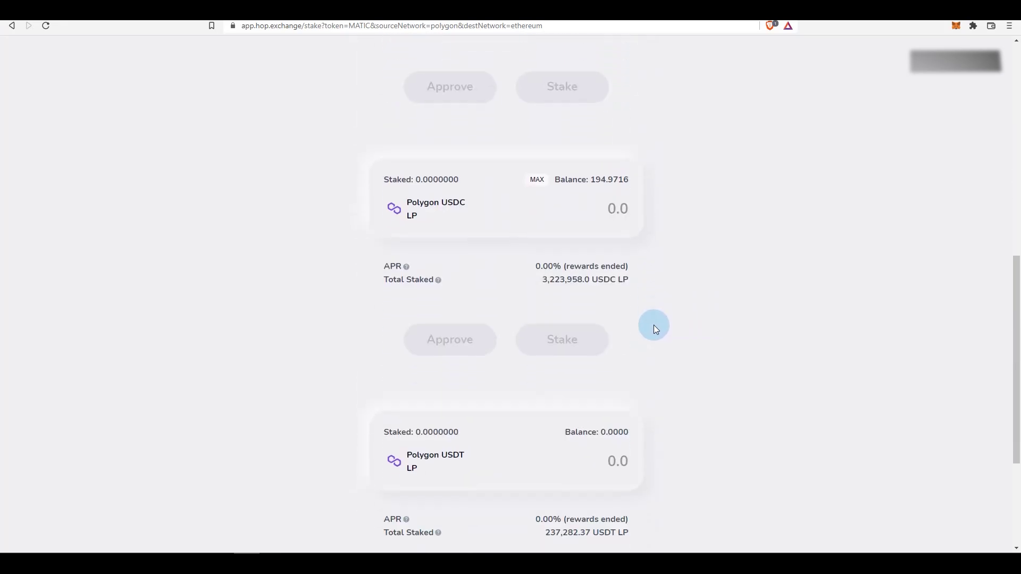
{"action": "left_click_drag", "start_coordinate": [525, 208], "coordinate": [629, 209]}
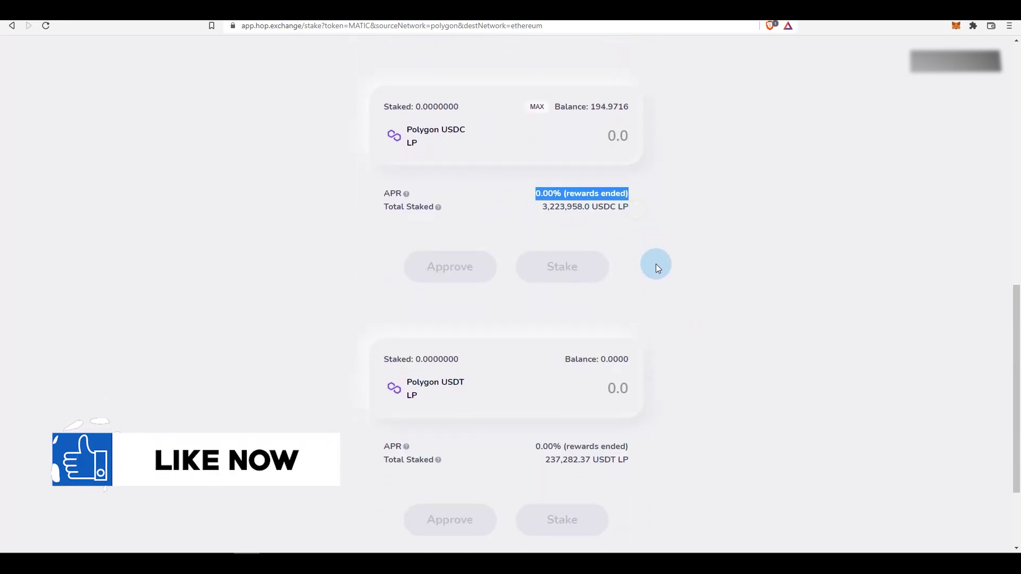
{"action": "scroll", "coordinate": [673, 288], "scroll_direction": "up", "scroll_amount": 3}
{"action": "scroll", "coordinate": [673, 288], "scroll_direction": "up", "scroll_amount": 6}
{"action": "scroll", "coordinate": [697, 264], "scroll_direction": "down", "scroll_amount": 5}
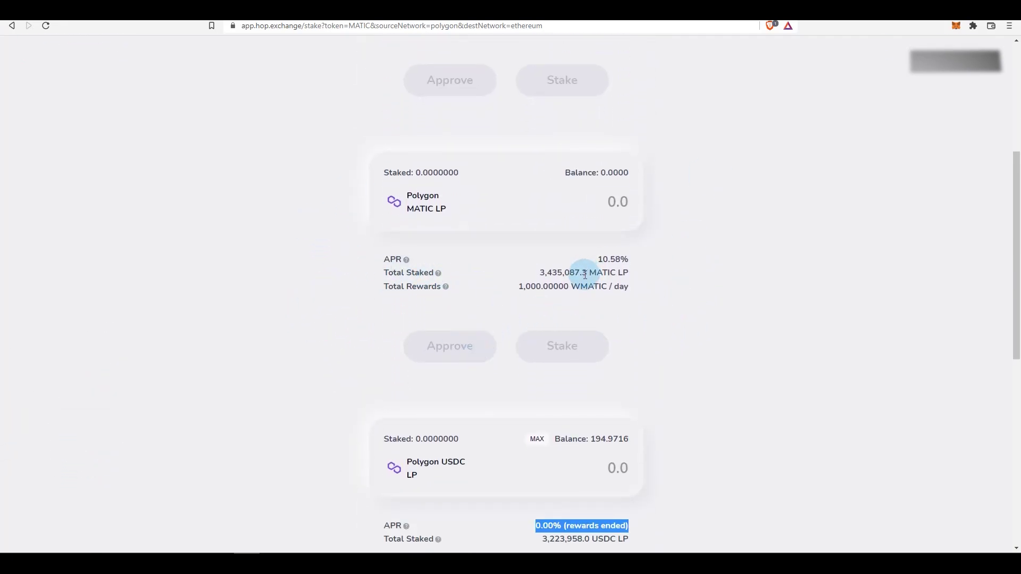
{"action": "left_click", "coordinate": [507, 388]}
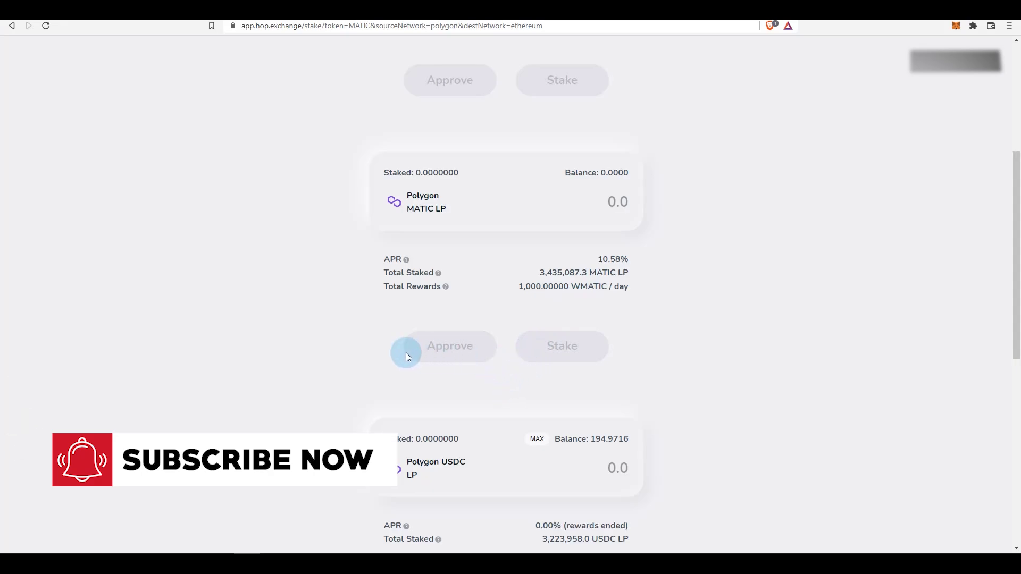
{"action": "scroll", "coordinate": [406, 353], "scroll_direction": "up", "scroll_amount": 5}
{"action": "left_click", "coordinate": [446, 63]}
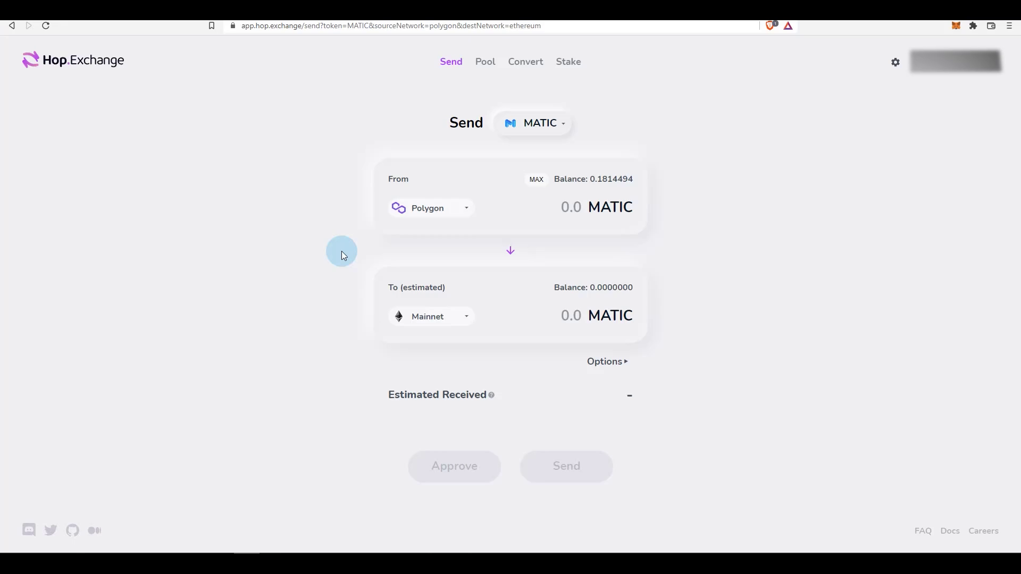